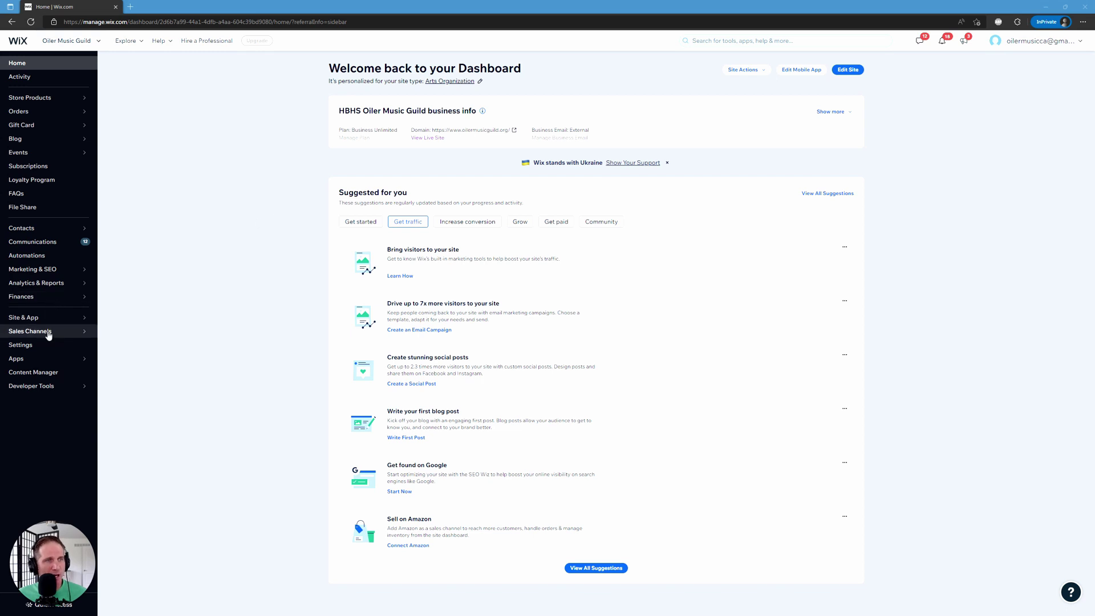
Bring up the Marketing & SEO flyout in the Oiler Music Guild dashboard sidebar
mouse_move(49, 276)
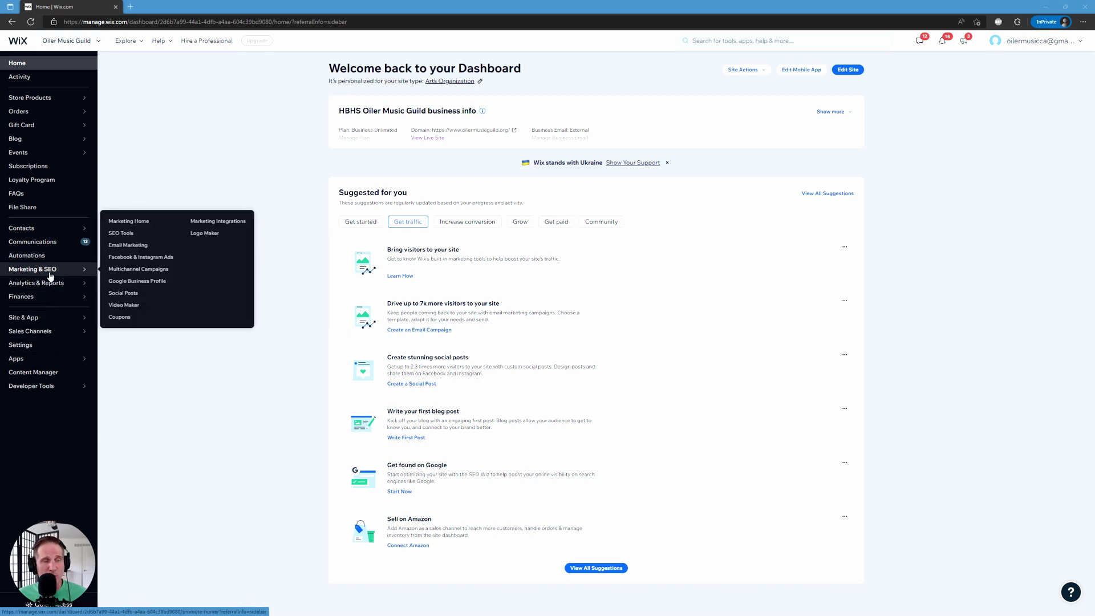
Open SEO Settings from SEO Tools, confirm search engine indexing is on, then open Main Pages defaults
left_click(123, 234)
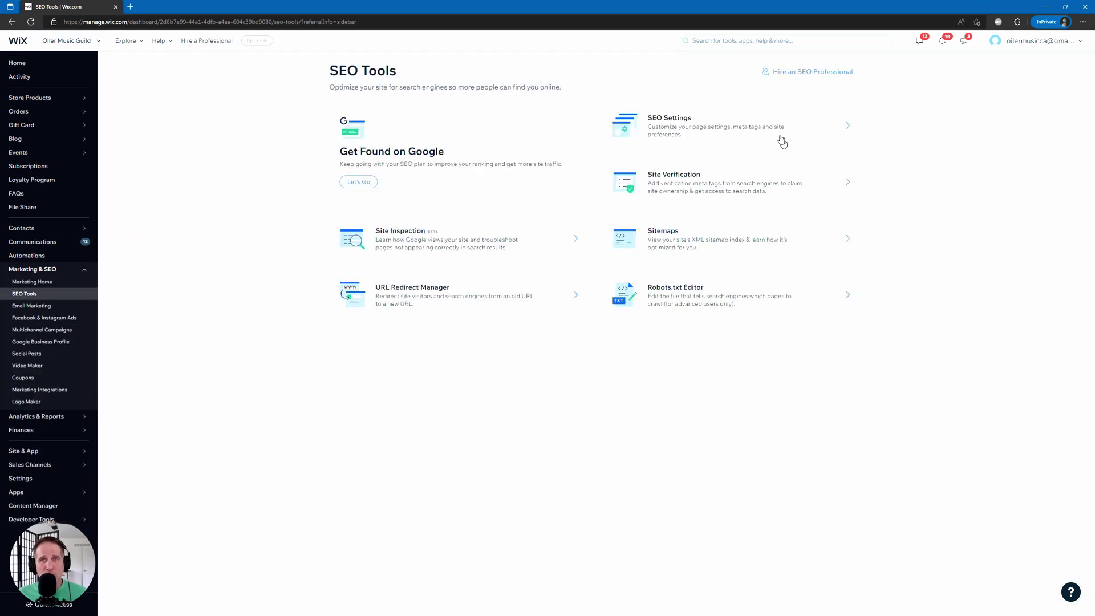
left_click(780, 137)
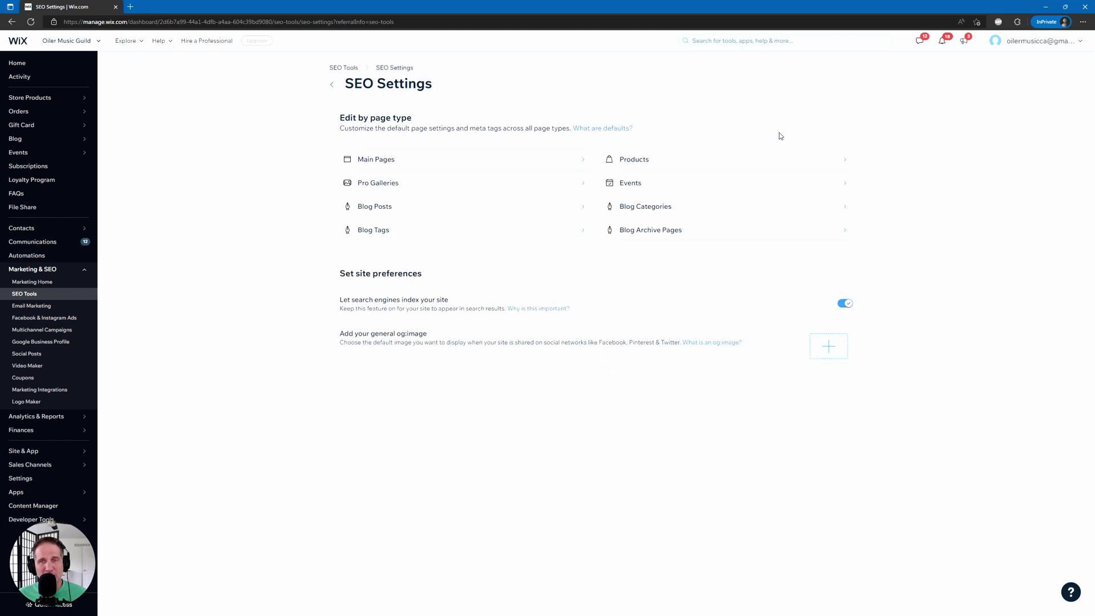
double_click(361, 300)
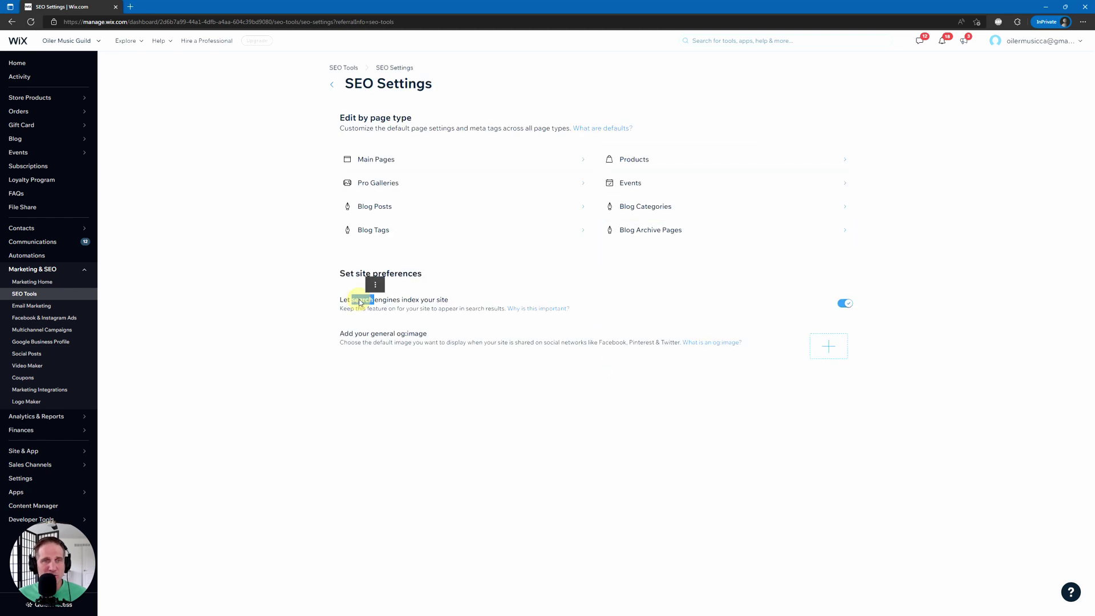
left_click(362, 300)
double_click(360, 301)
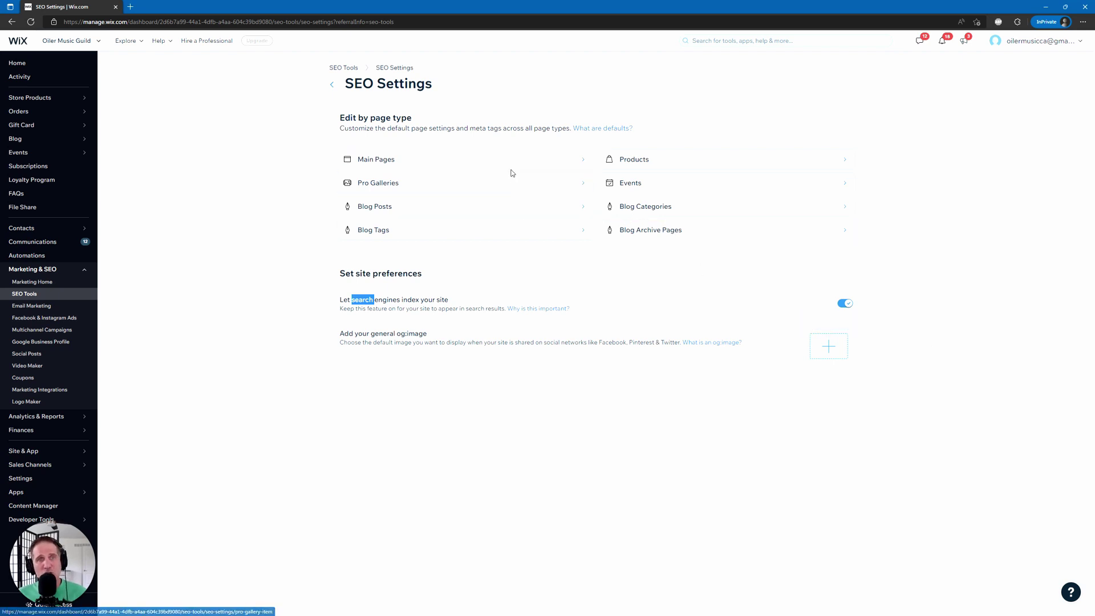
left_click(512, 168)
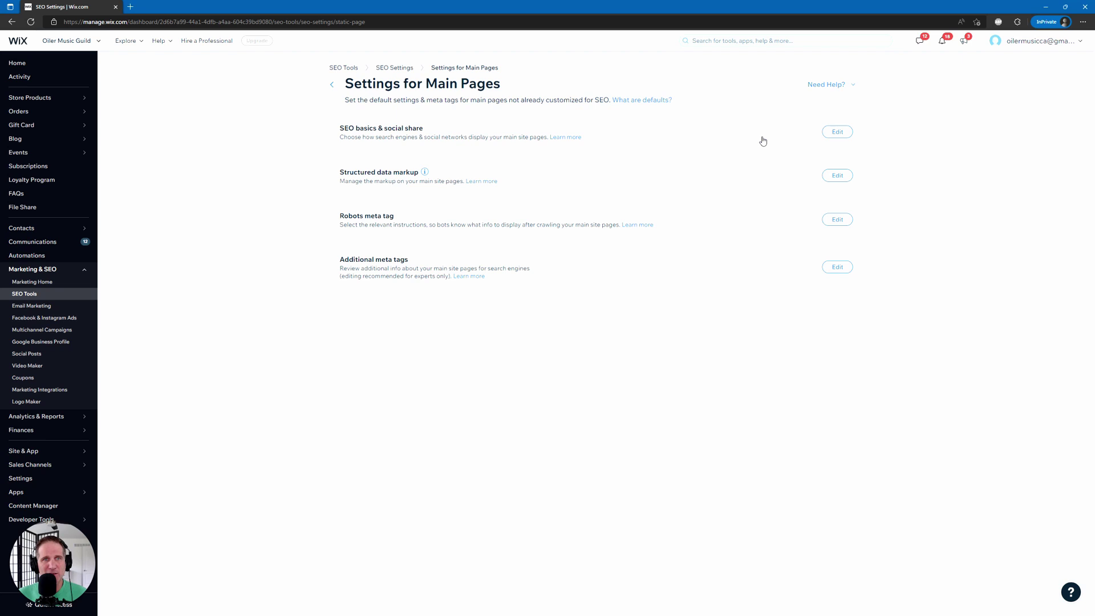
Expand Main Pages' SEO basics, robots meta tag and additional meta tags, then return to SEO Settings
left_click(834, 133)
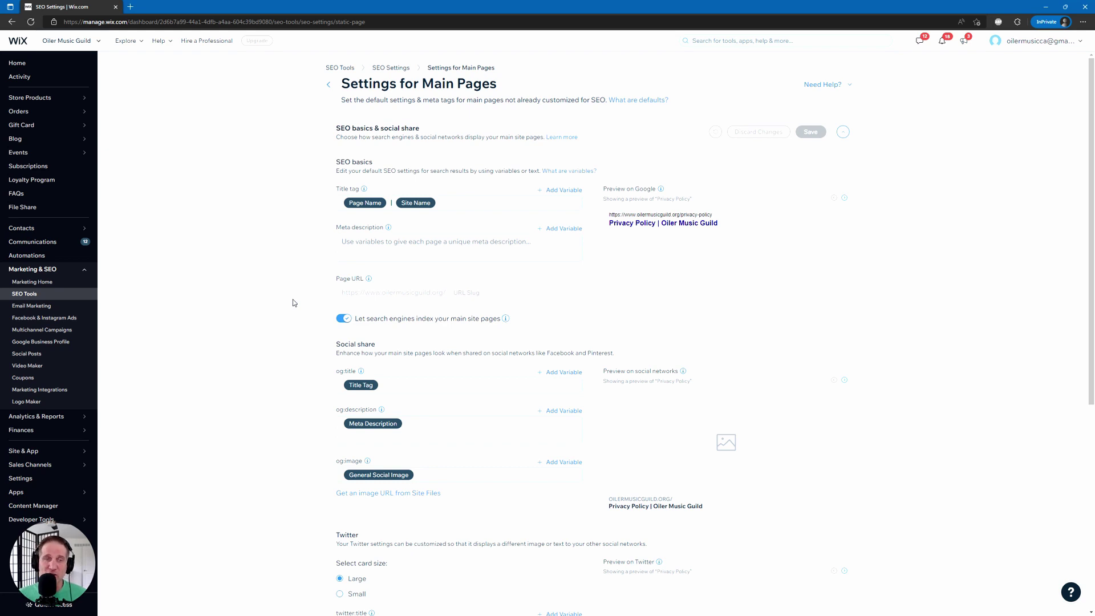
scroll(297, 309, "down", 6)
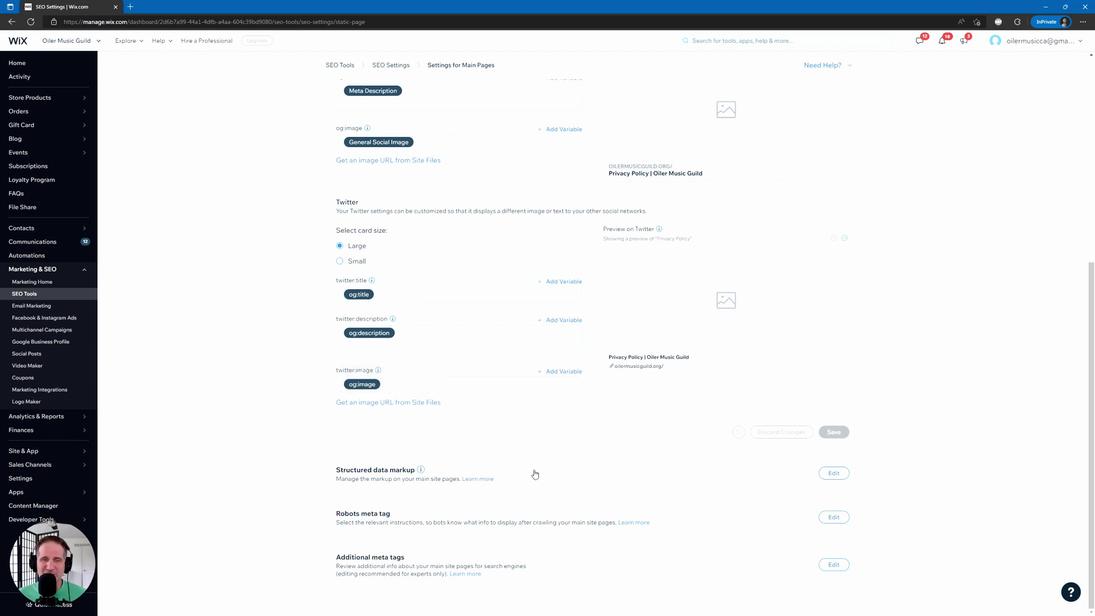
left_click(522, 511)
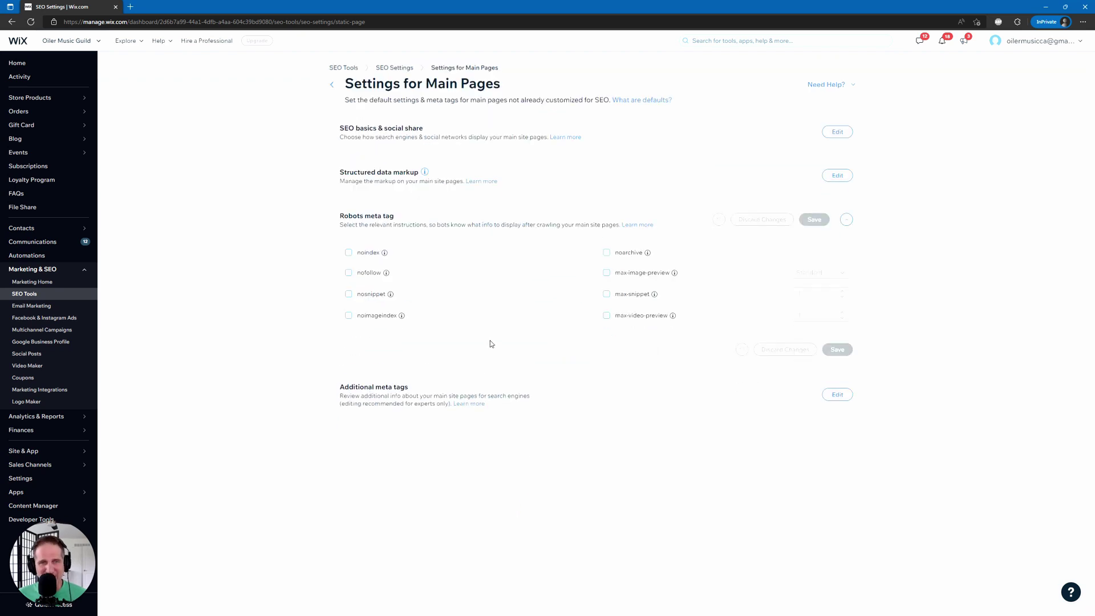
left_click(539, 392)
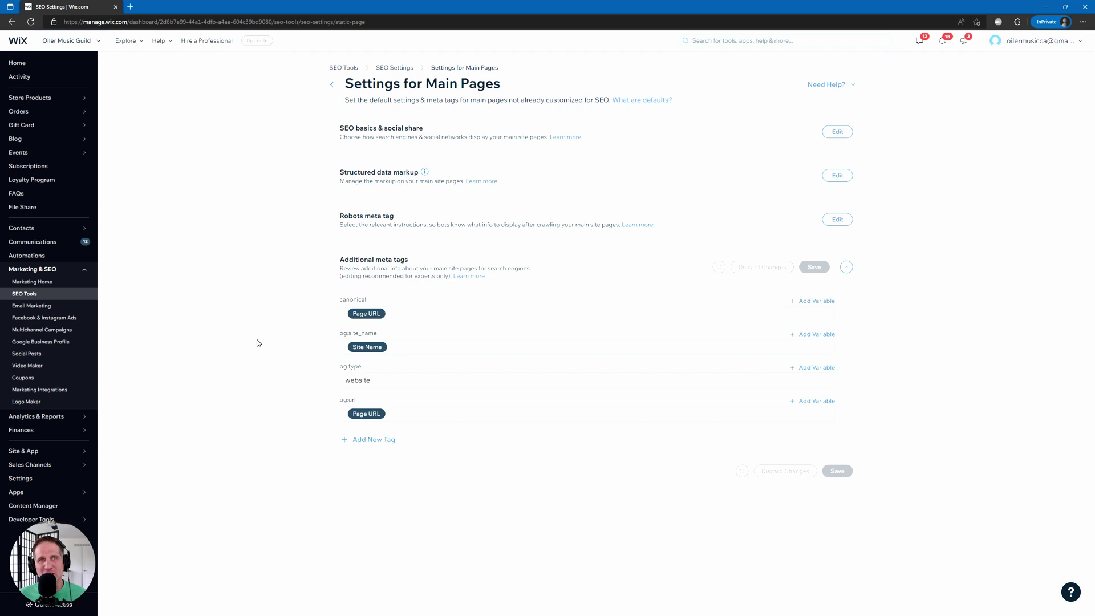
left_click(405, 68)
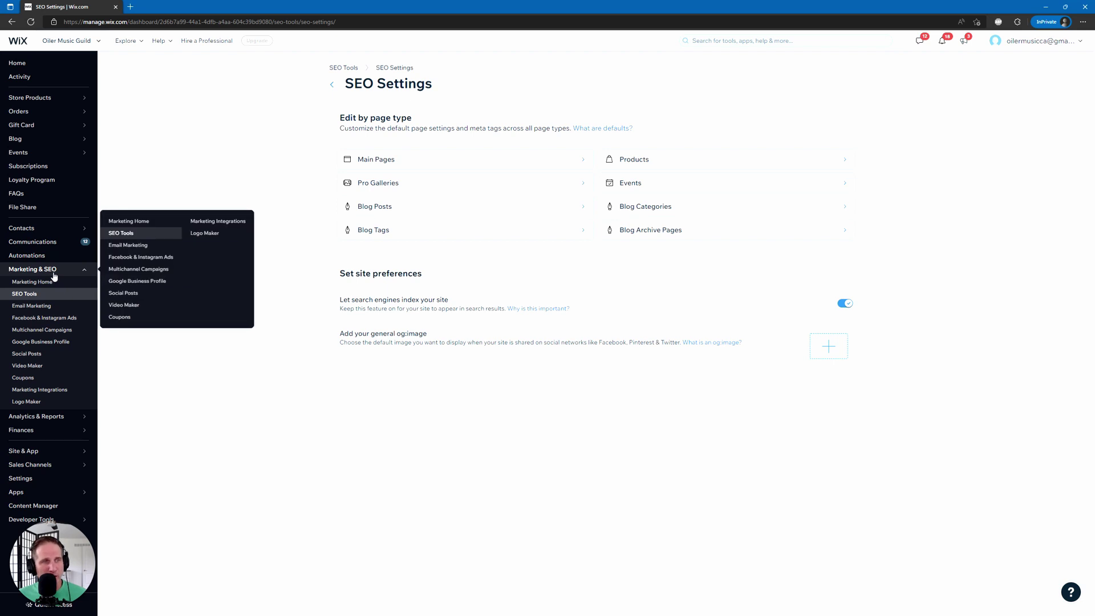
View Marketing Integrations showing Google Analytics and Google Tag Manager connected, then return to dashboard Home
left_click(51, 392)
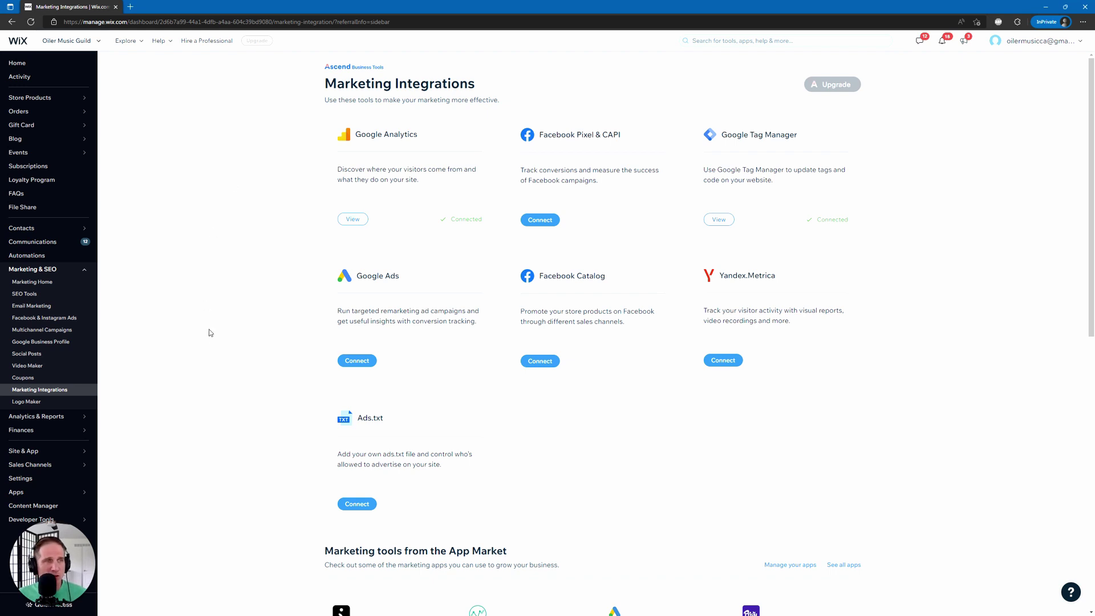
left_click(44, 64)
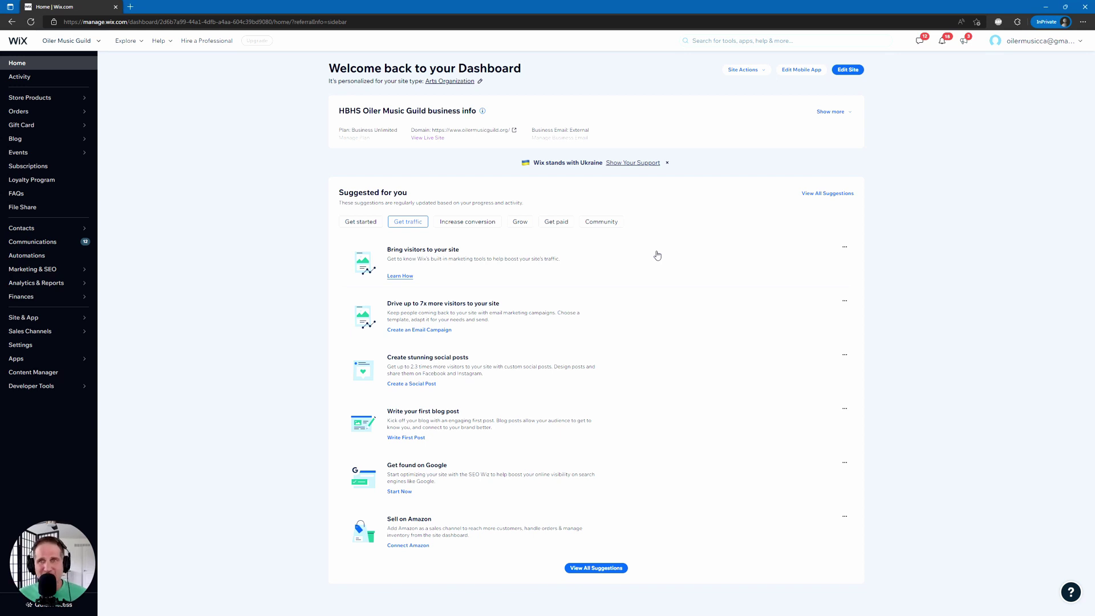
Open the Oiler Music Guild site in the Editor and show the Home page's options in Site Pages
left_click(838, 72)
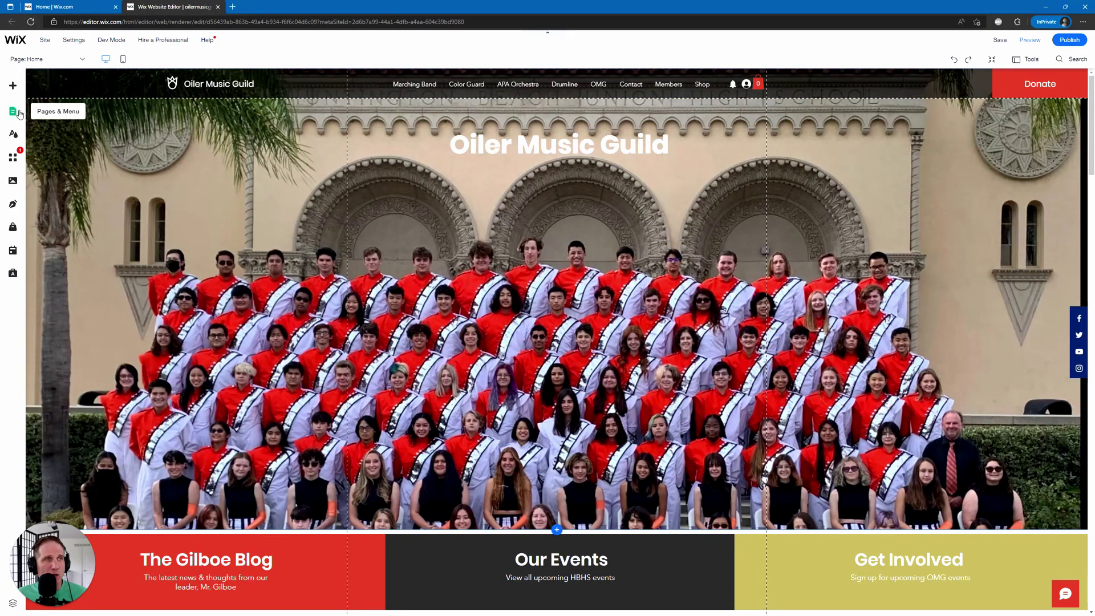
left_click(19, 113)
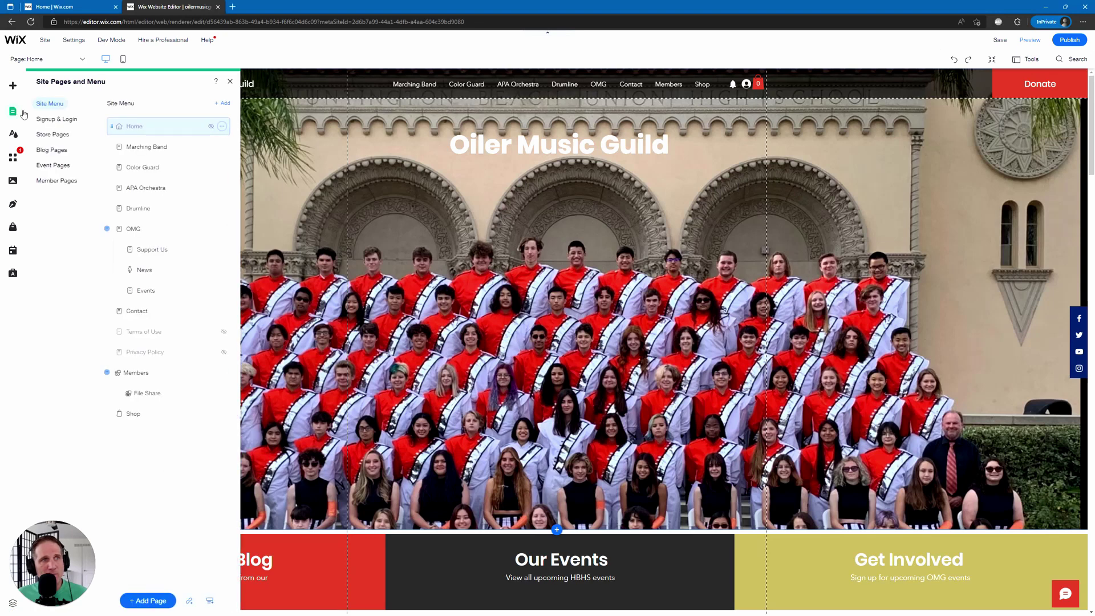
left_click(222, 127)
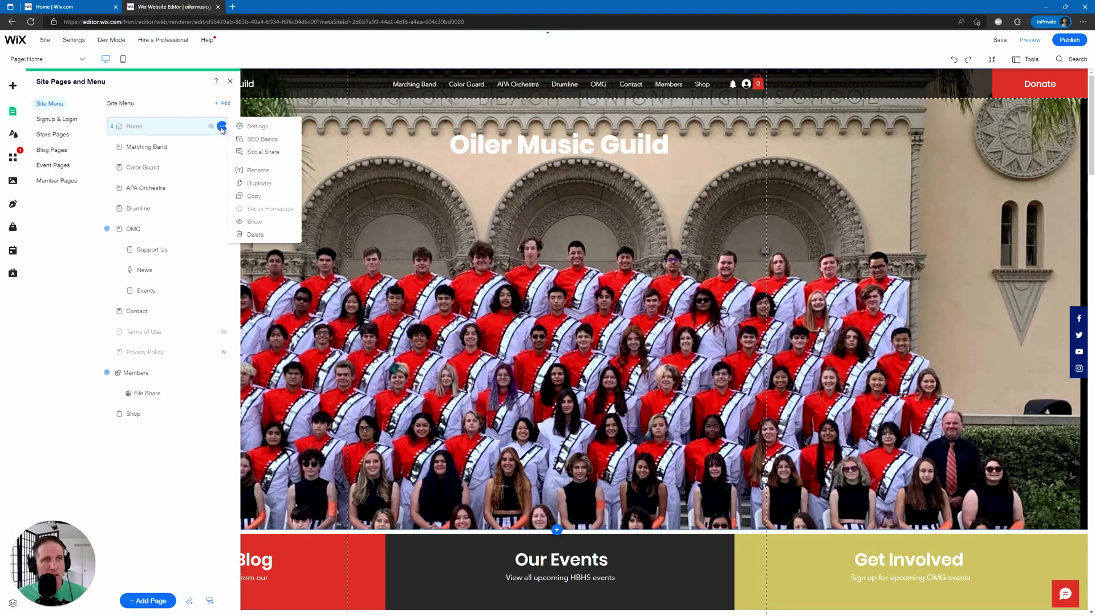
Inspect Home's SEO Basics: title tag 'HBHS Oiler Music Guild - Official Website' and empty meta description
left_click(254, 141)
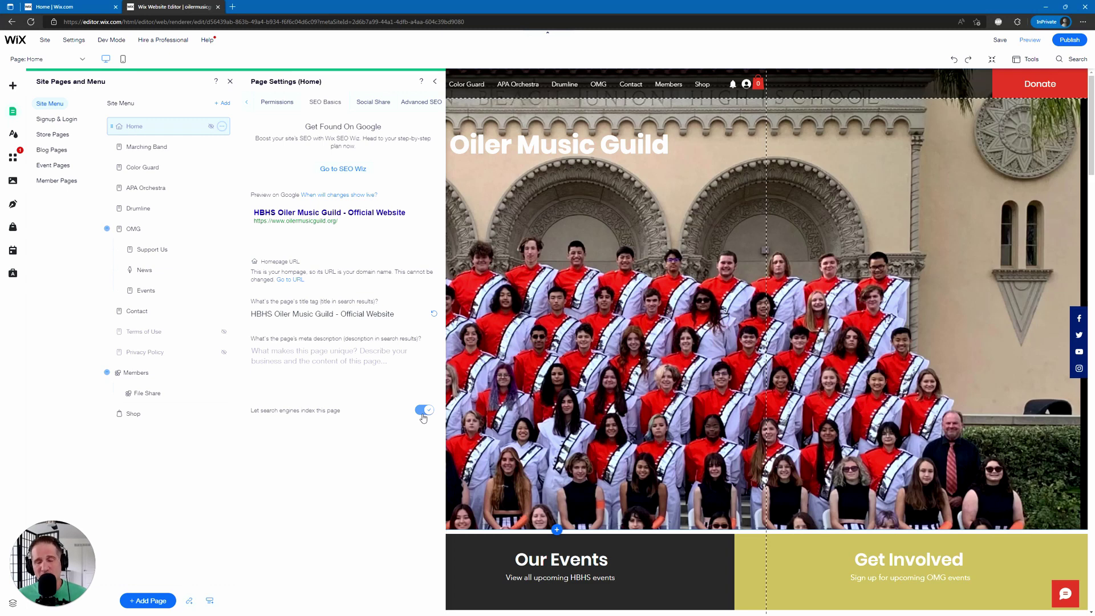
left_click(307, 316)
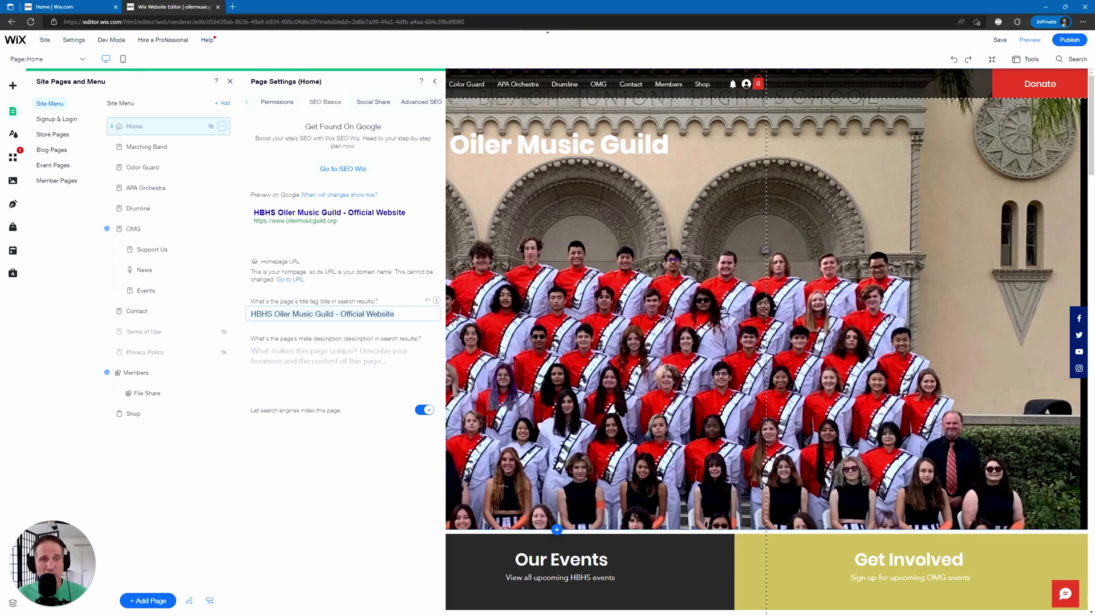
left_click(257, 360)
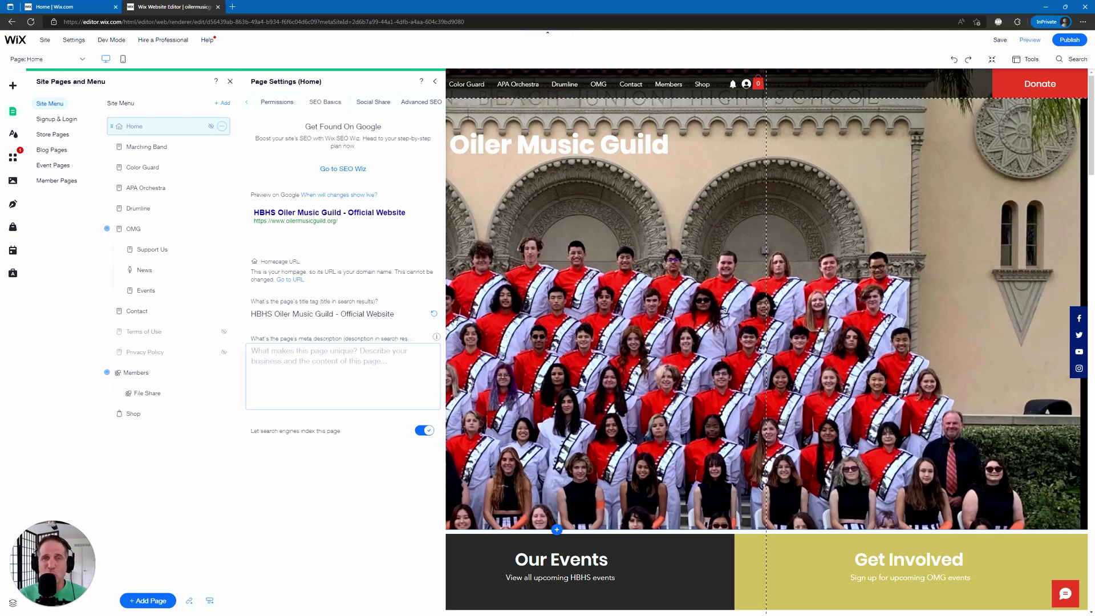
left_click(316, 319)
left_click(316, 359)
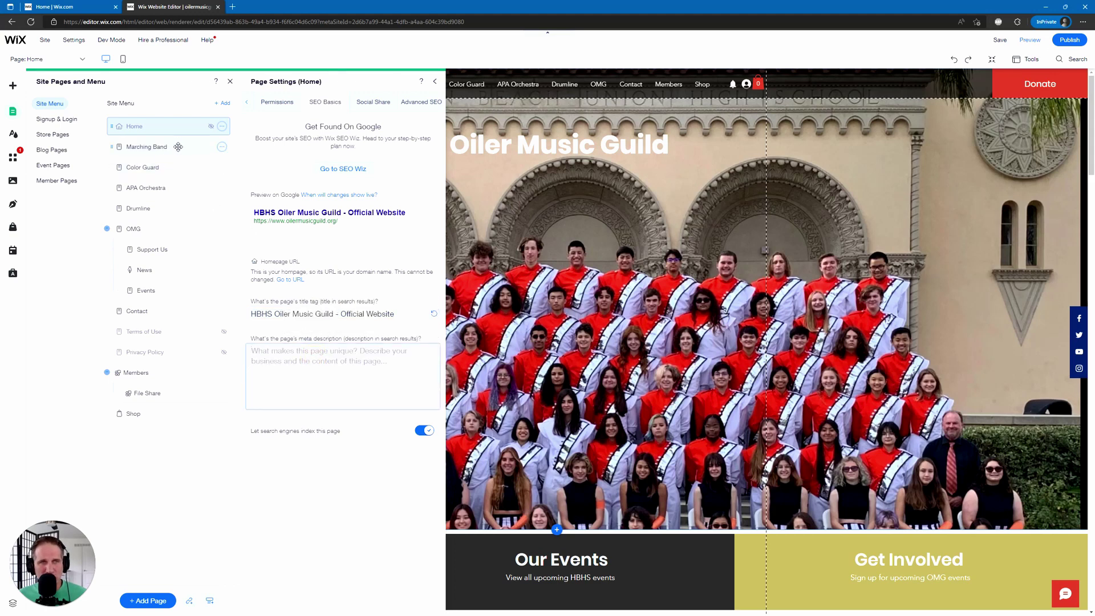
Review the Marching Band page's SEO Basics, slug hbhs-marching-band, then its Advanced SEO options
left_click(221, 147)
left_click(243, 160)
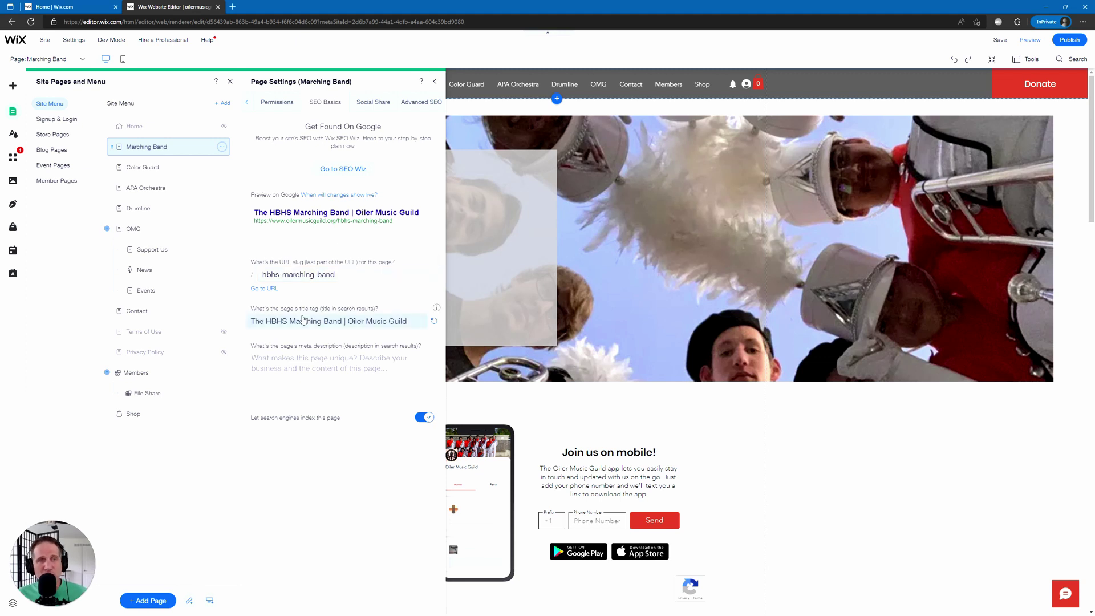
left_click(302, 375)
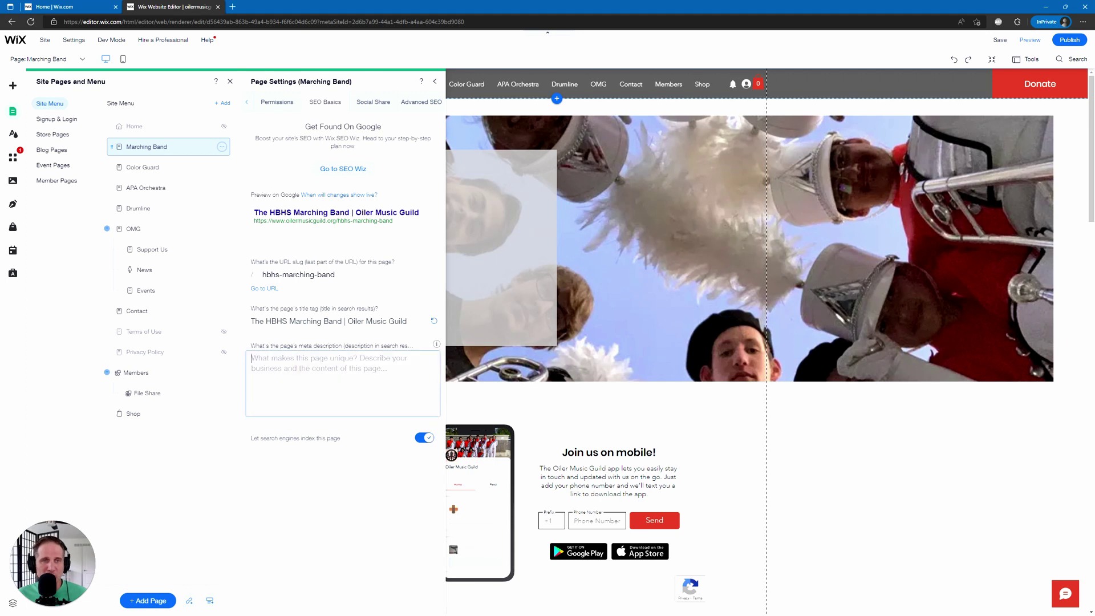
left_click(415, 105)
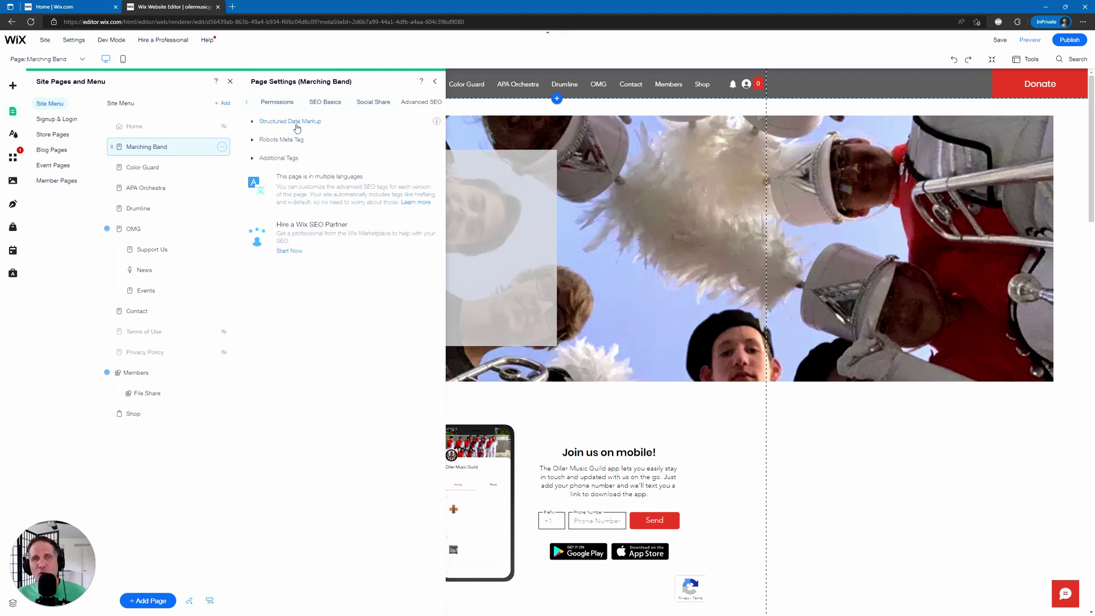
Glance at Marching Band's social share settings, then browse the store Product Page's settings tabs and close them
left_click(371, 103)
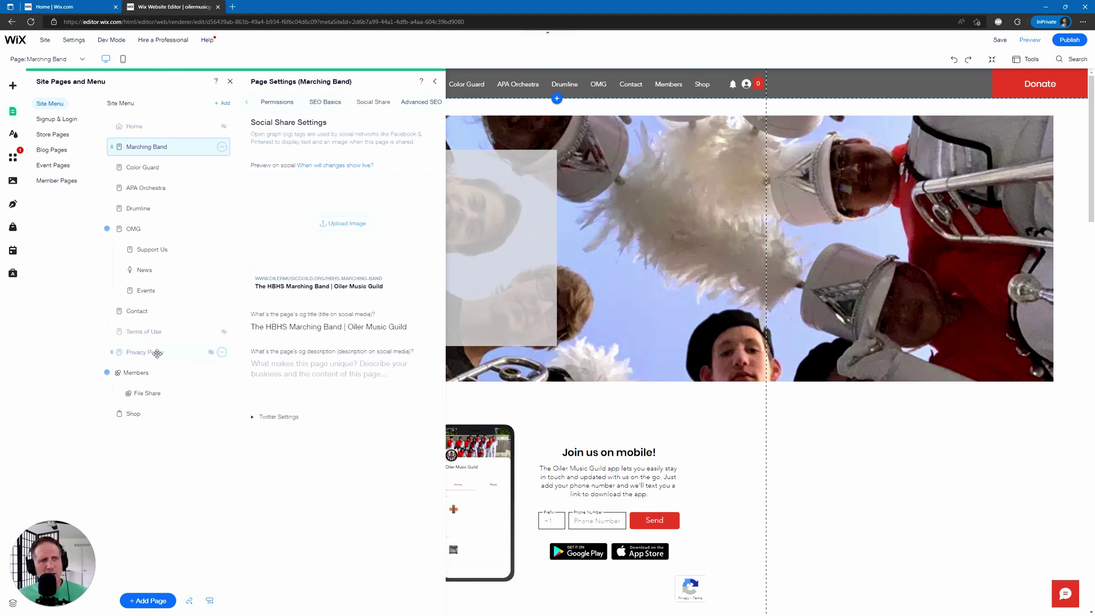
left_click(58, 135)
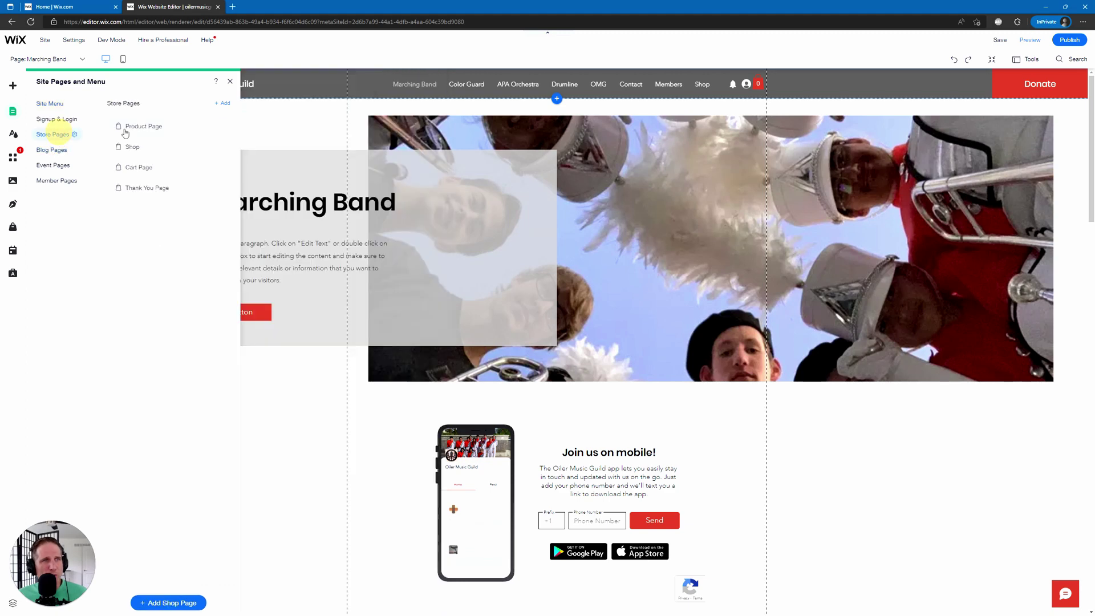
left_click(218, 126)
left_click(343, 104)
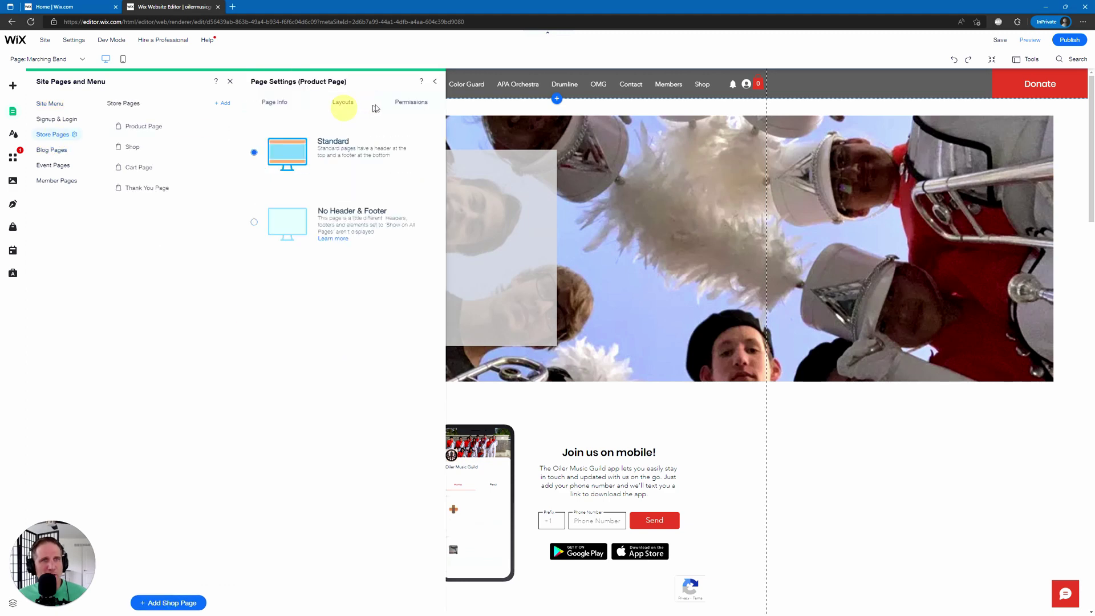
left_click(392, 102)
left_click(285, 102)
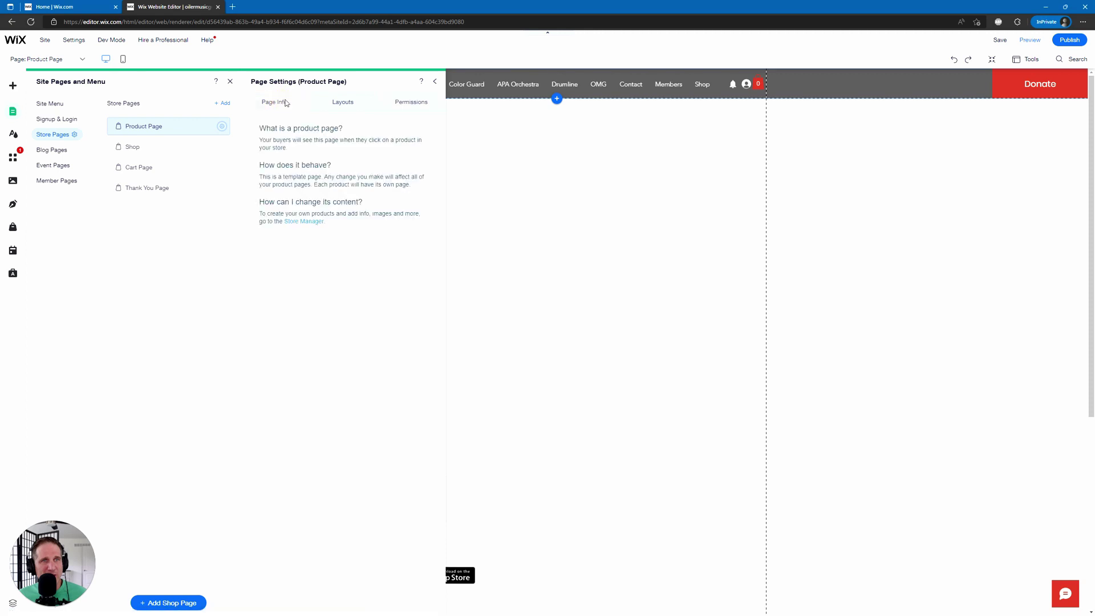
left_click(329, 103)
left_click(435, 82)
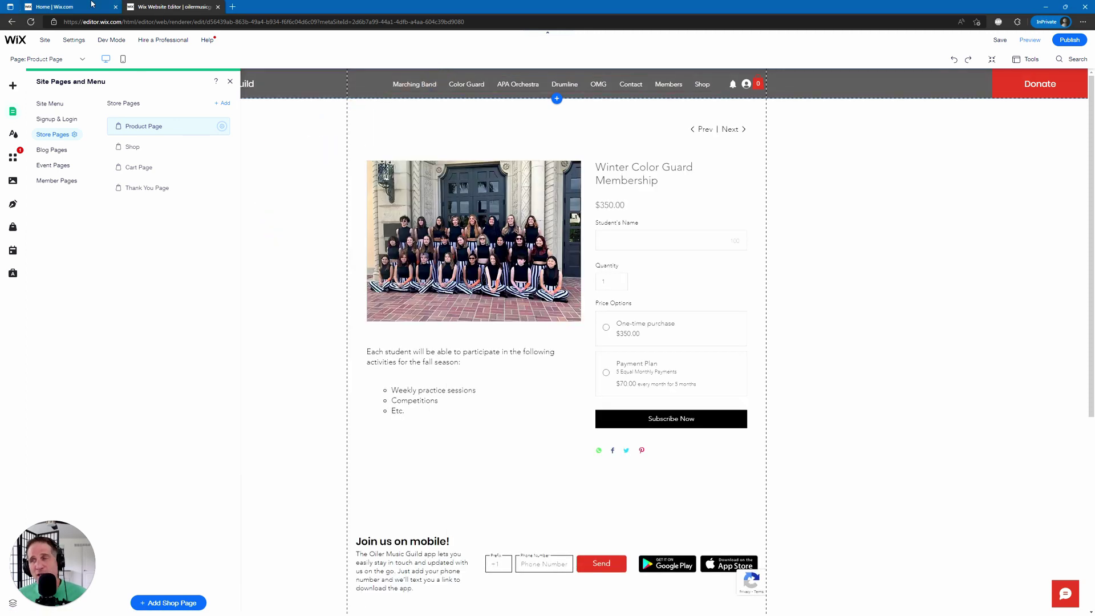
Open the Marching Band Membership product from the dashboard's Store Products list and open its SEO settings
left_click(92, 5)
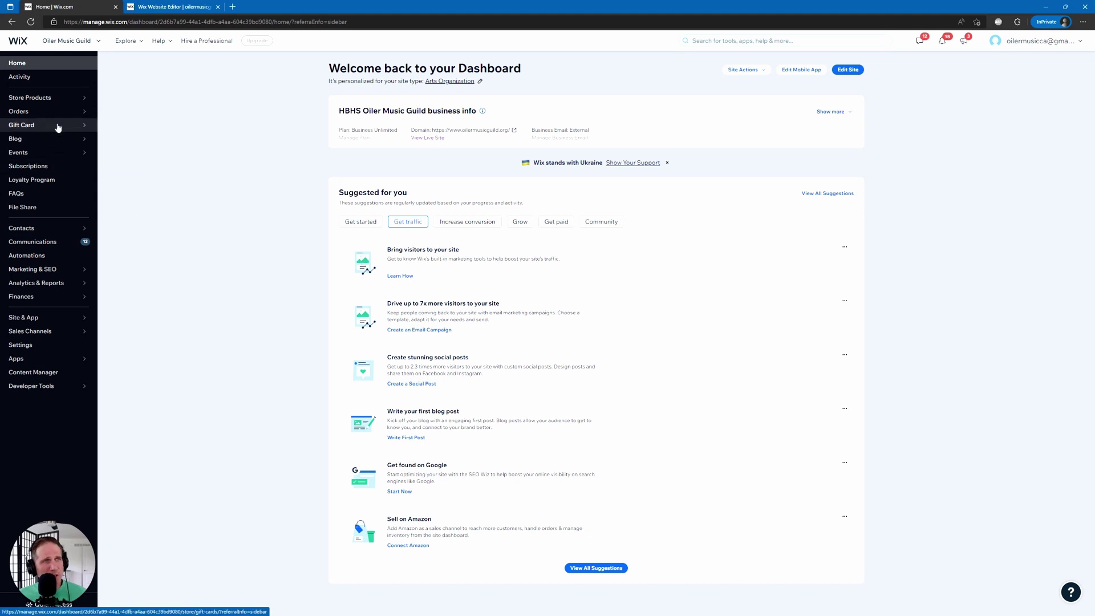
mouse_move(63, 103)
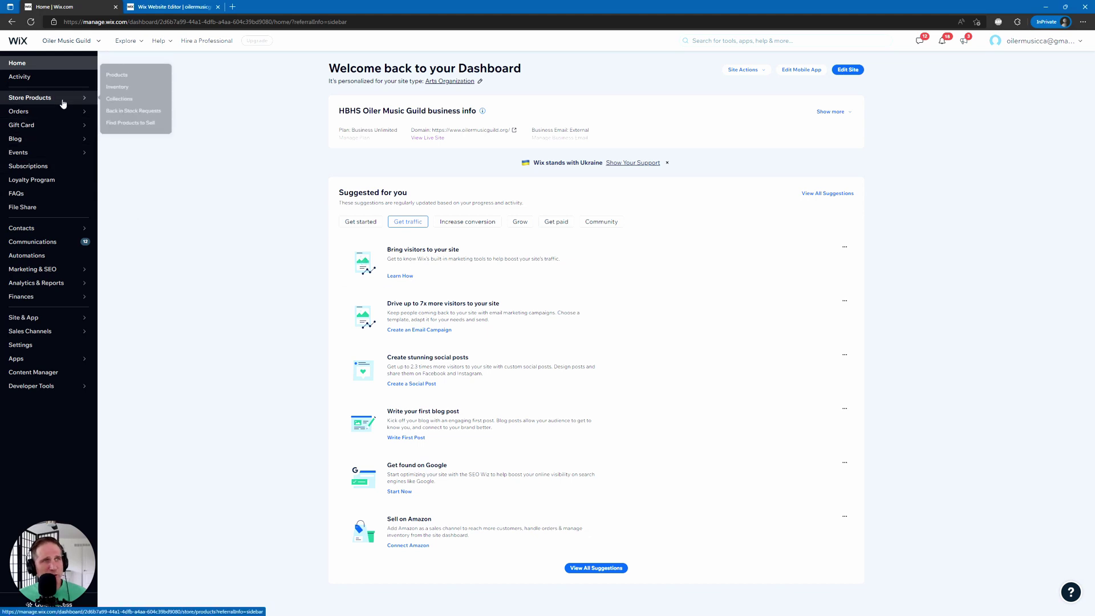
left_click(115, 75)
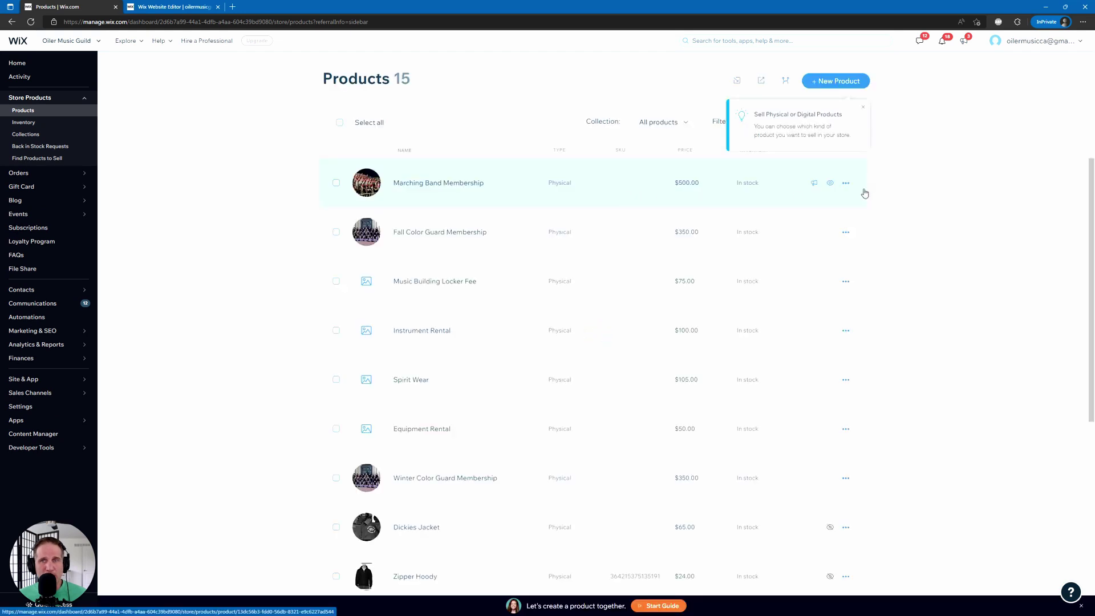
left_click(627, 187)
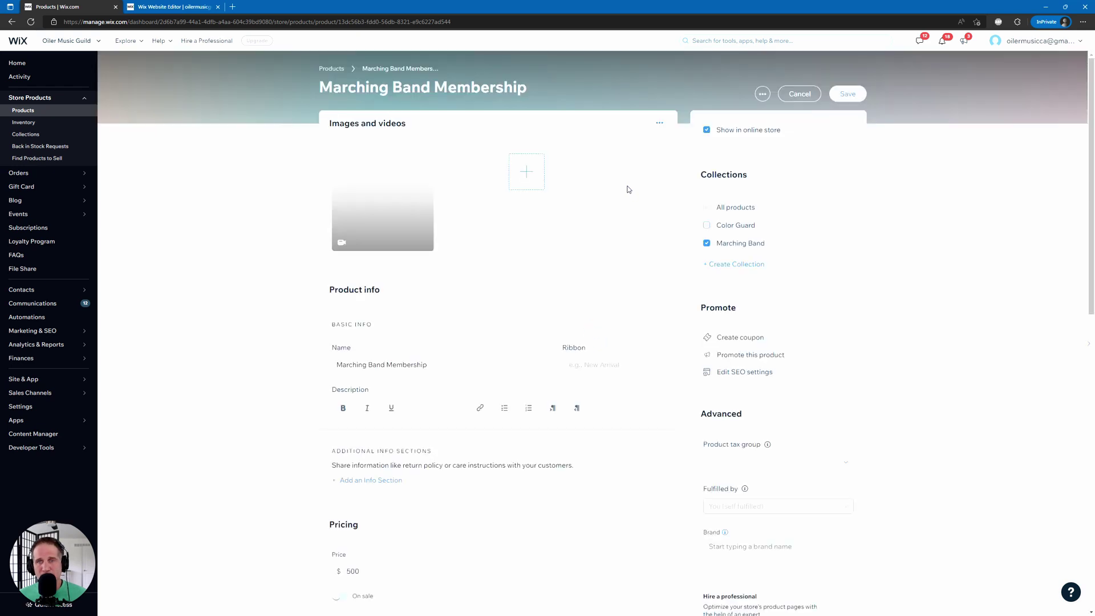
scroll(804, 318, "down", 3)
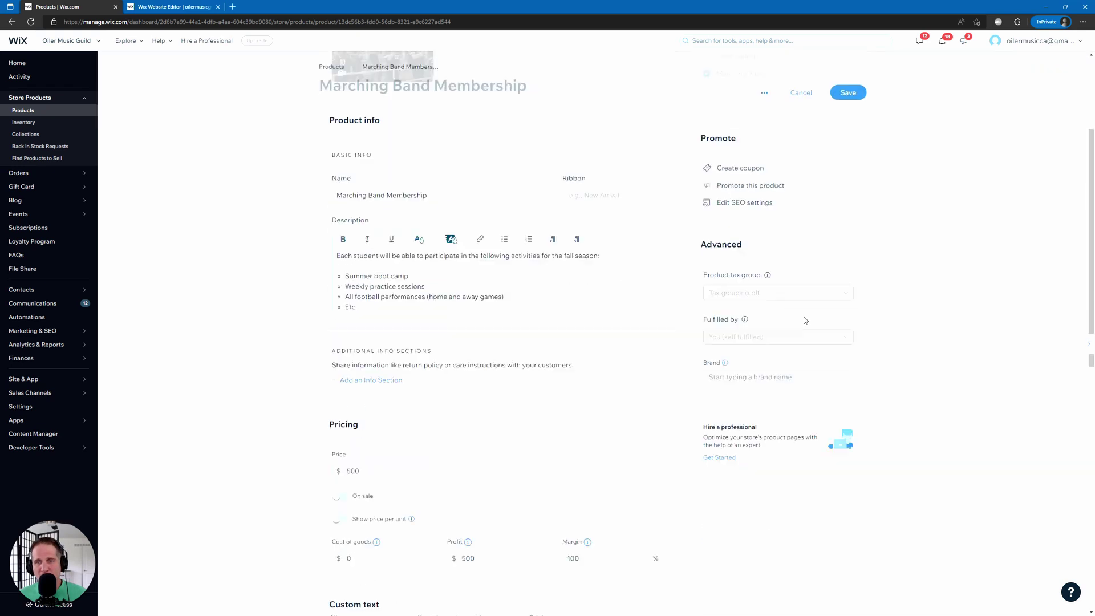
left_click(753, 203)
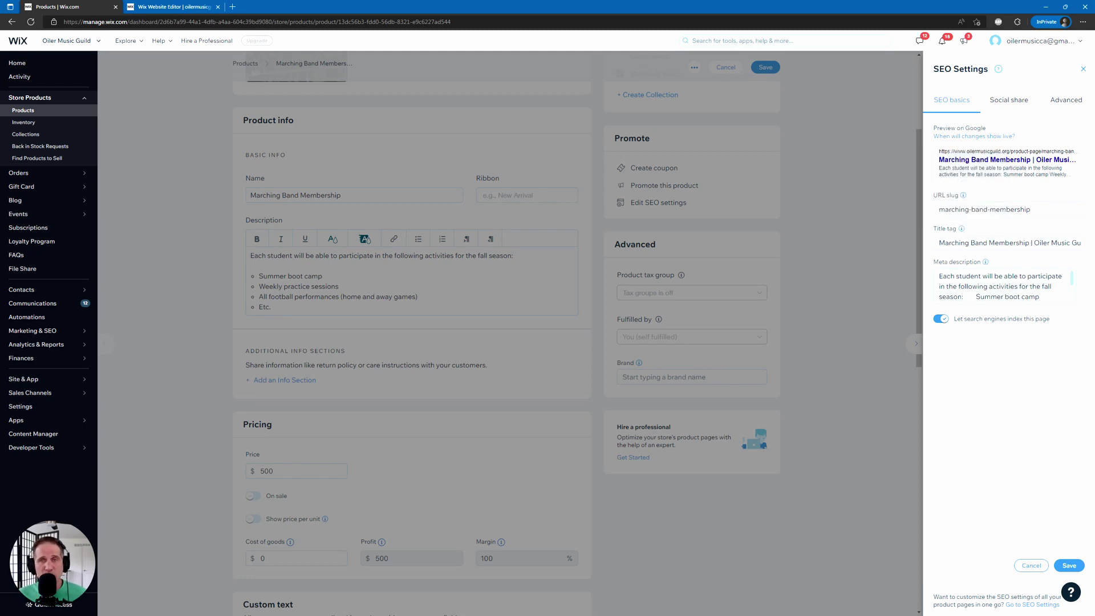
Inspect the Marching Band Membership product's meta description and its marching-band-membership URL slug
left_click(959, 277)
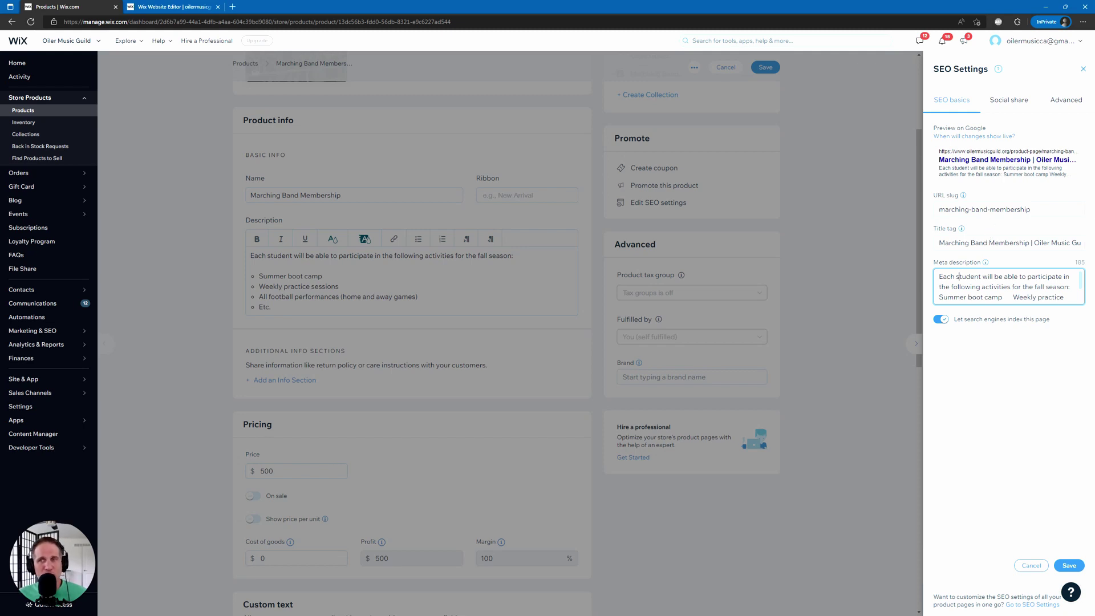
left_click(977, 210)
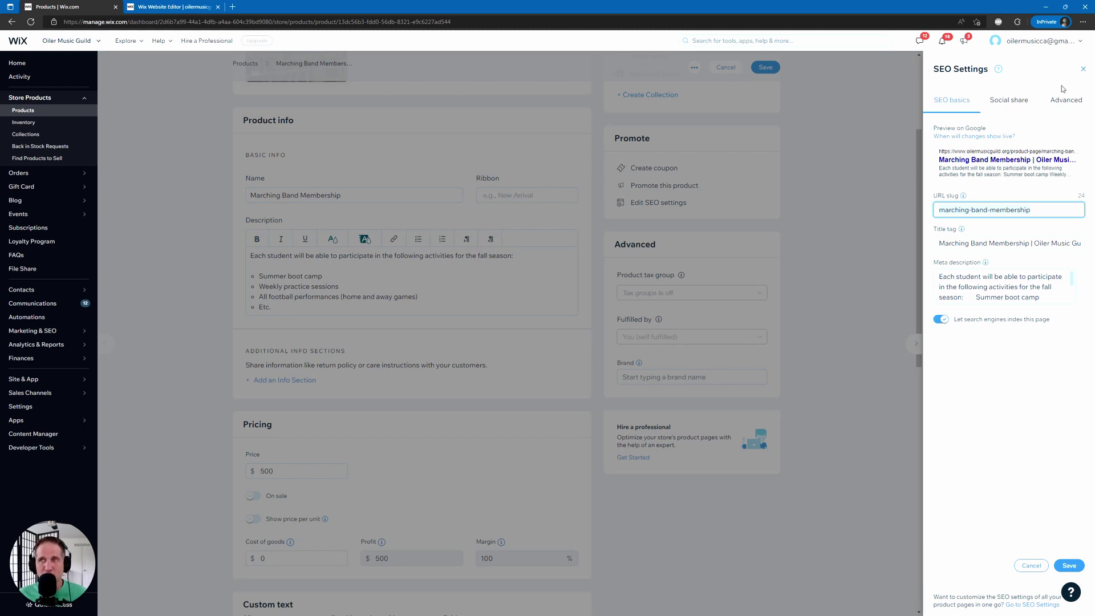
Close the product's SEO panel, confirm site-wide search indexing is on, then open the blog Posts list
left_click(1084, 69)
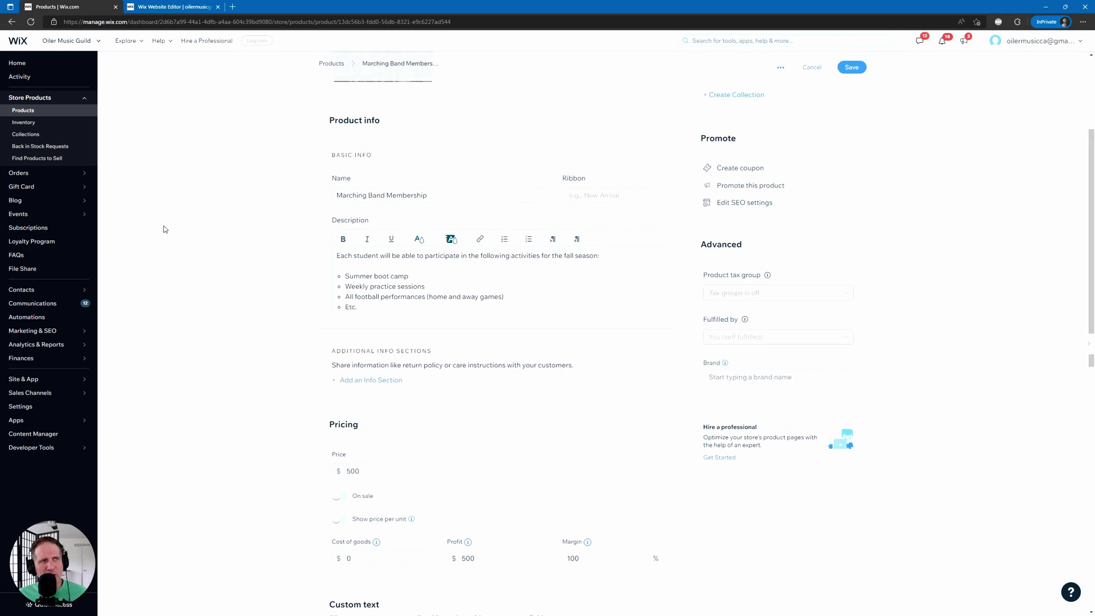
mouse_move(50, 203)
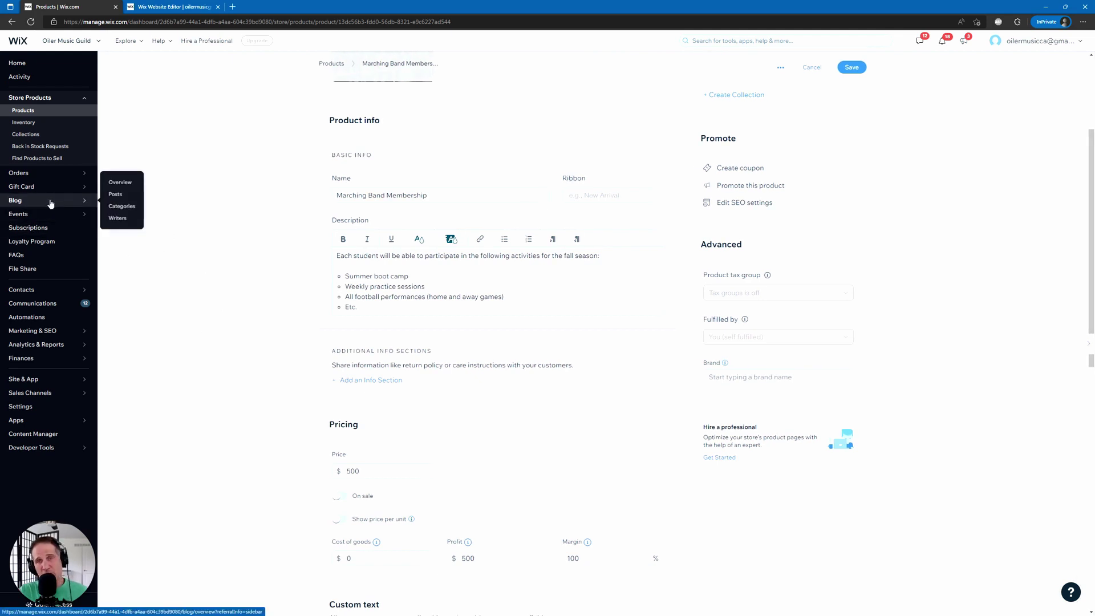
mouse_move(41, 333)
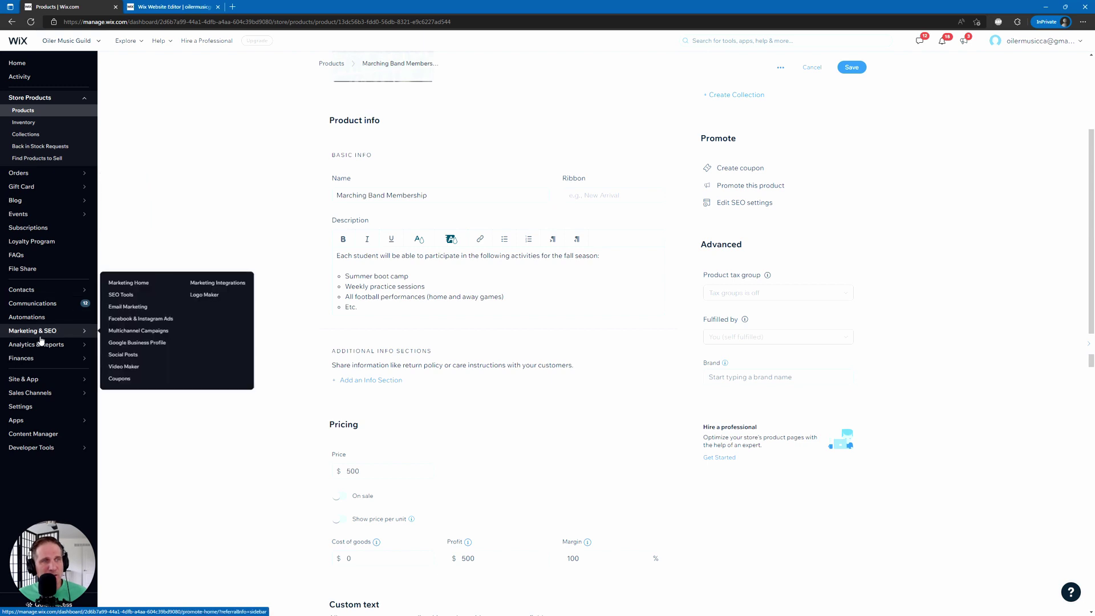
left_click(121, 295)
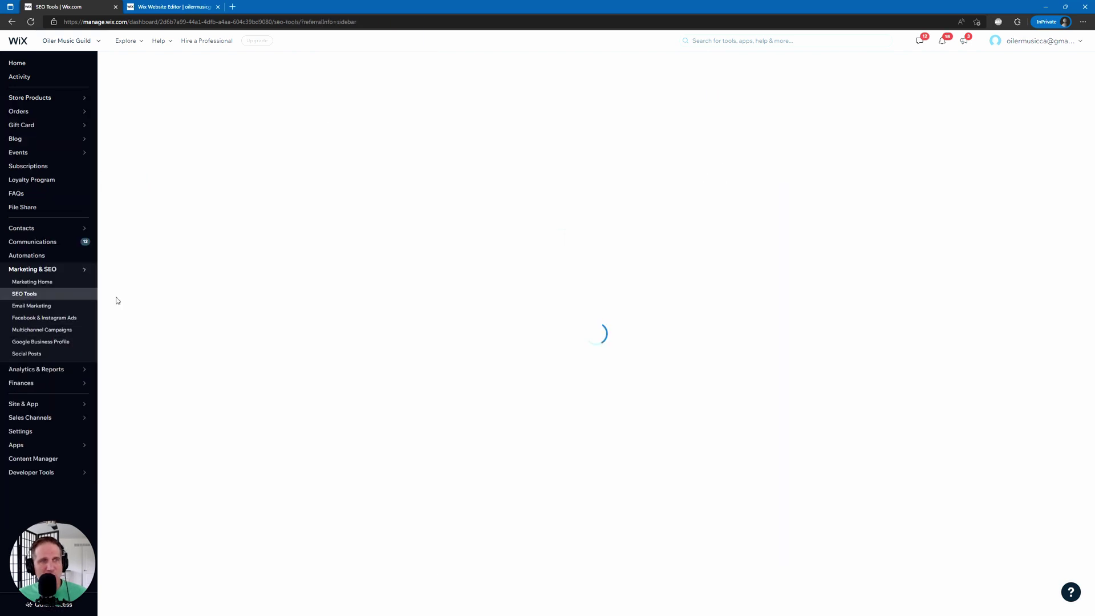
left_click(659, 135)
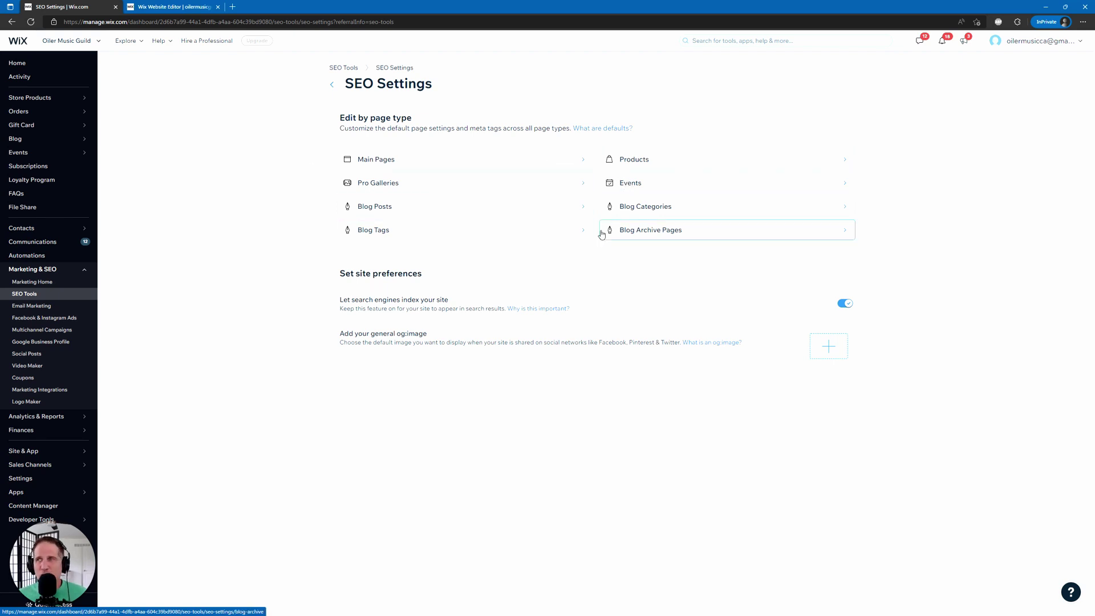
mouse_move(72, 139)
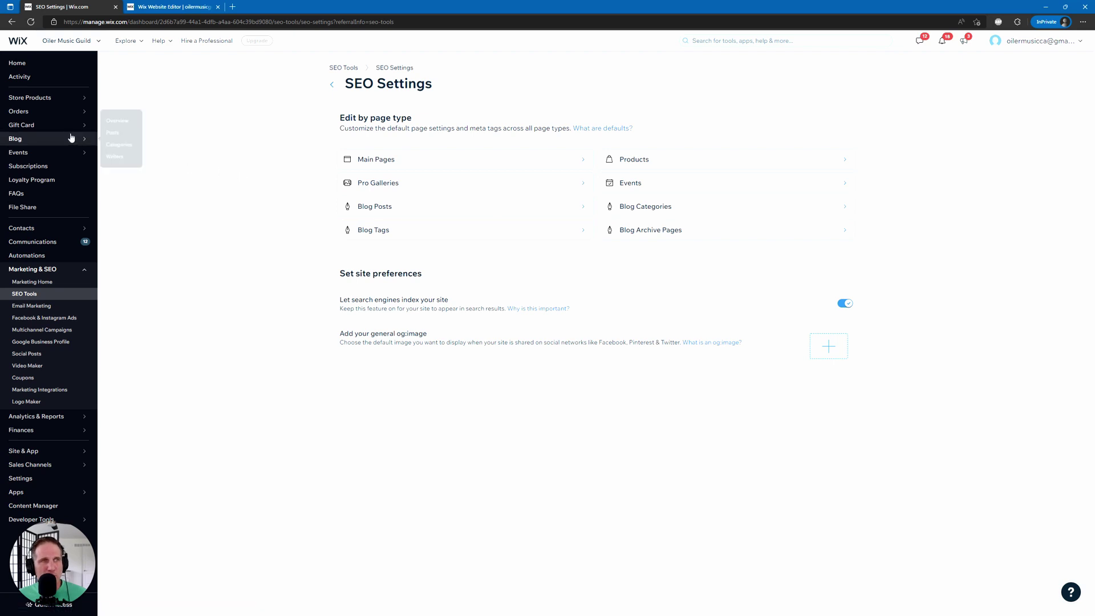
left_click(114, 135)
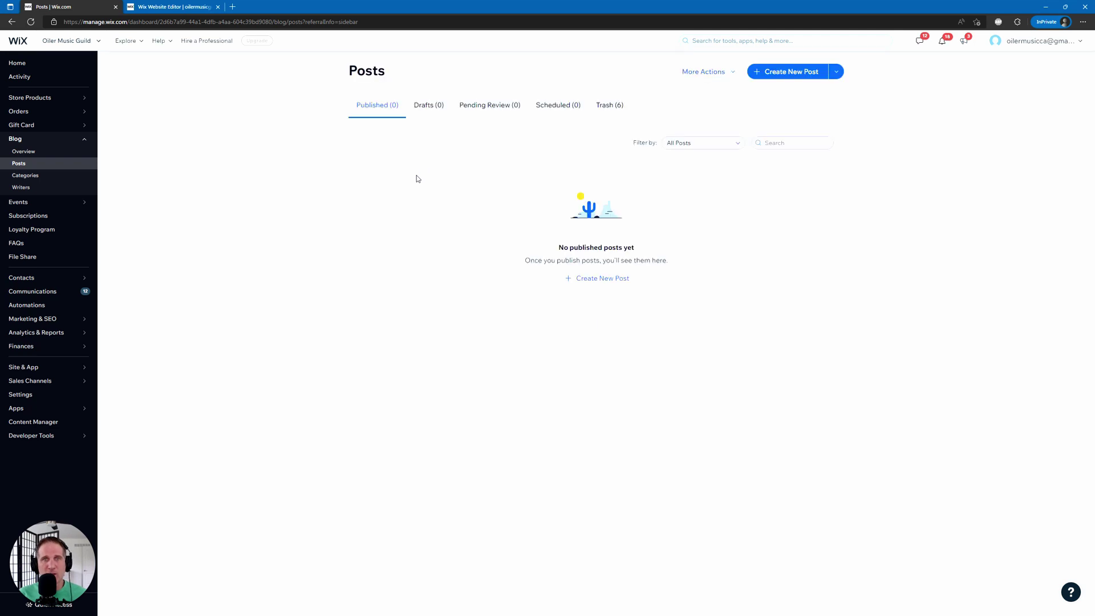
Start a new blog post and inspect its SEO URL slug, title tag and meta description fields
left_click(594, 280)
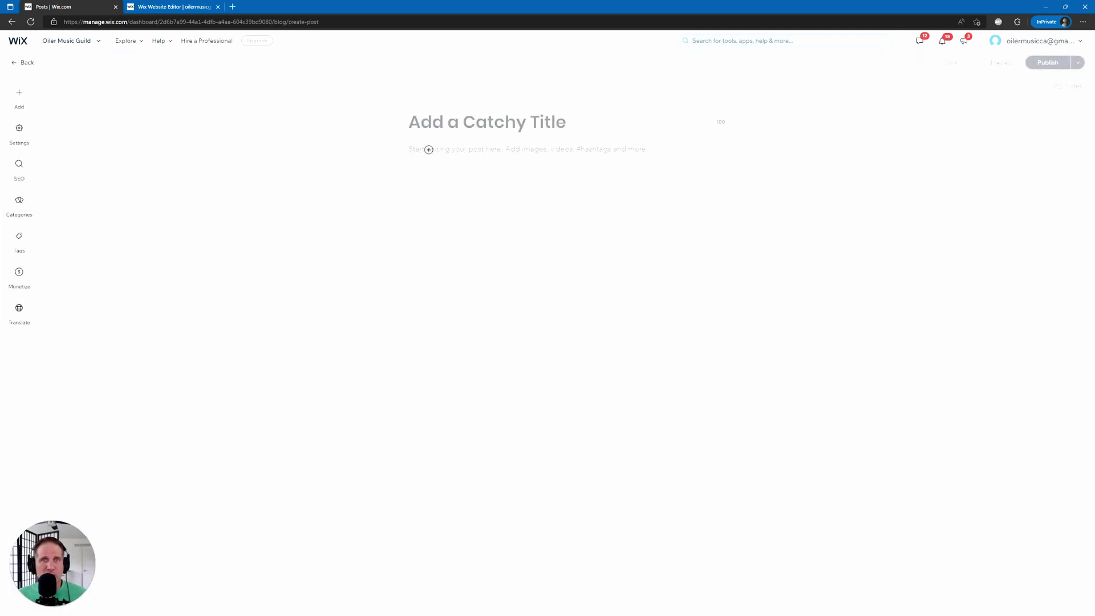
left_click(25, 168)
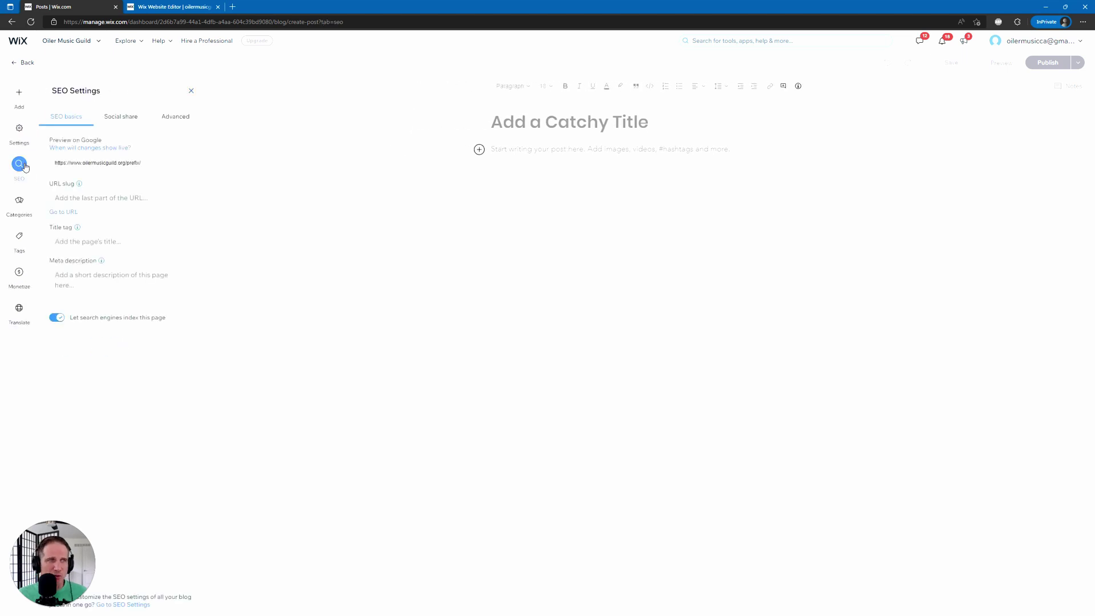
left_click(111, 200)
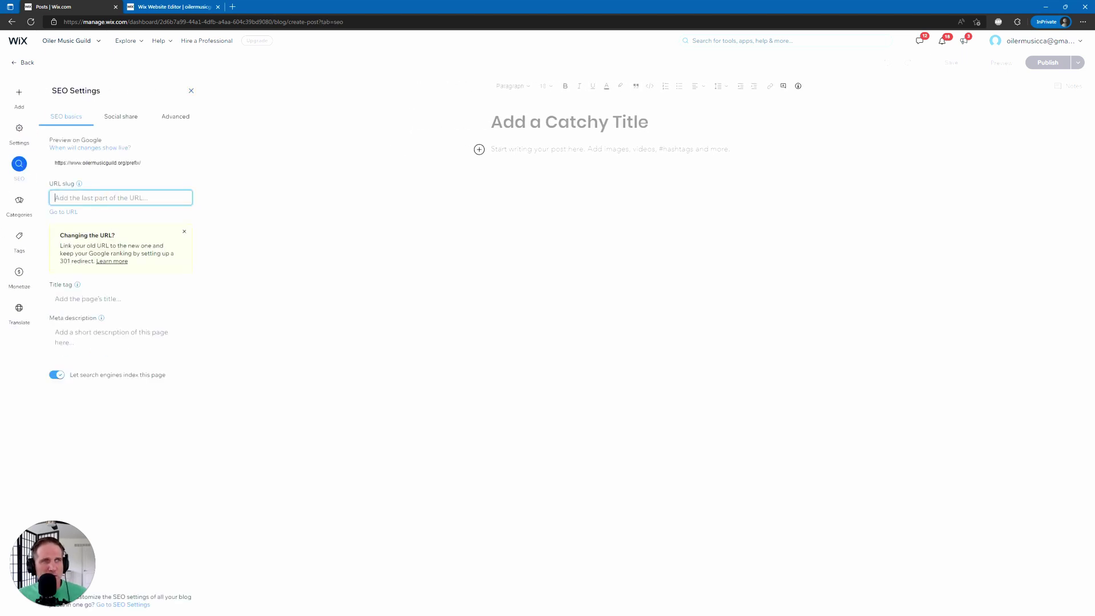
left_click(101, 298)
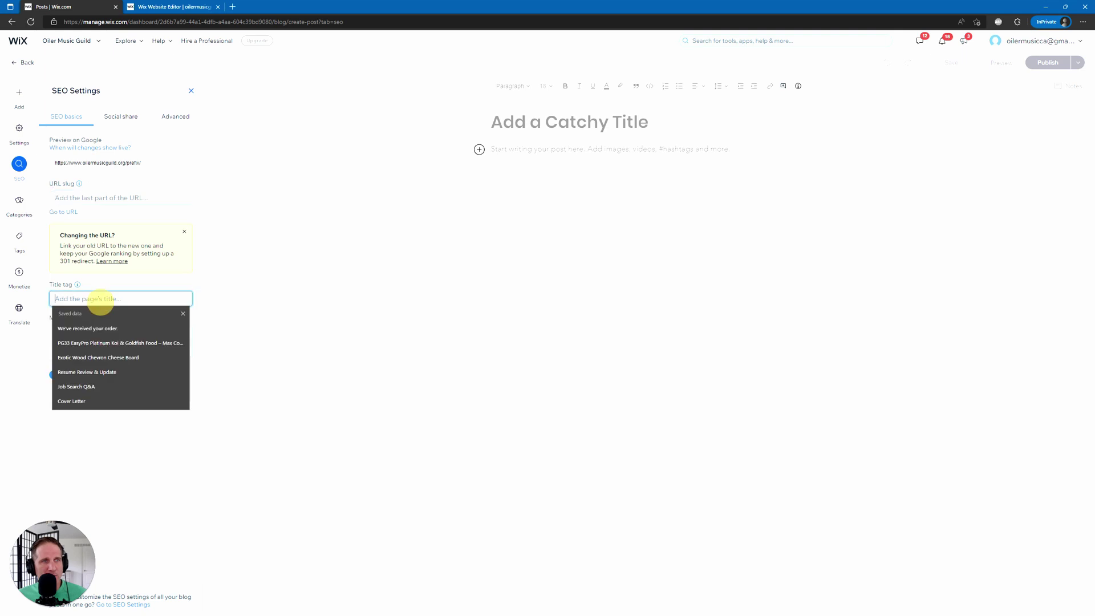
left_click(109, 197)
left_click(108, 333)
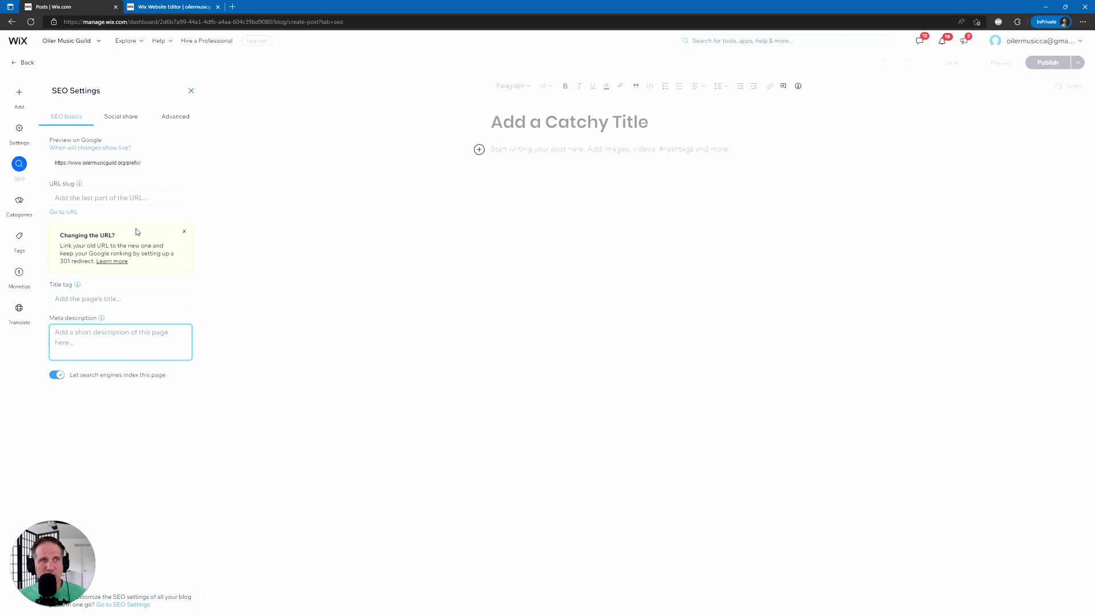
View the new post's advanced SEO options, then close the SEO panel and exit the editor
left_click(173, 115)
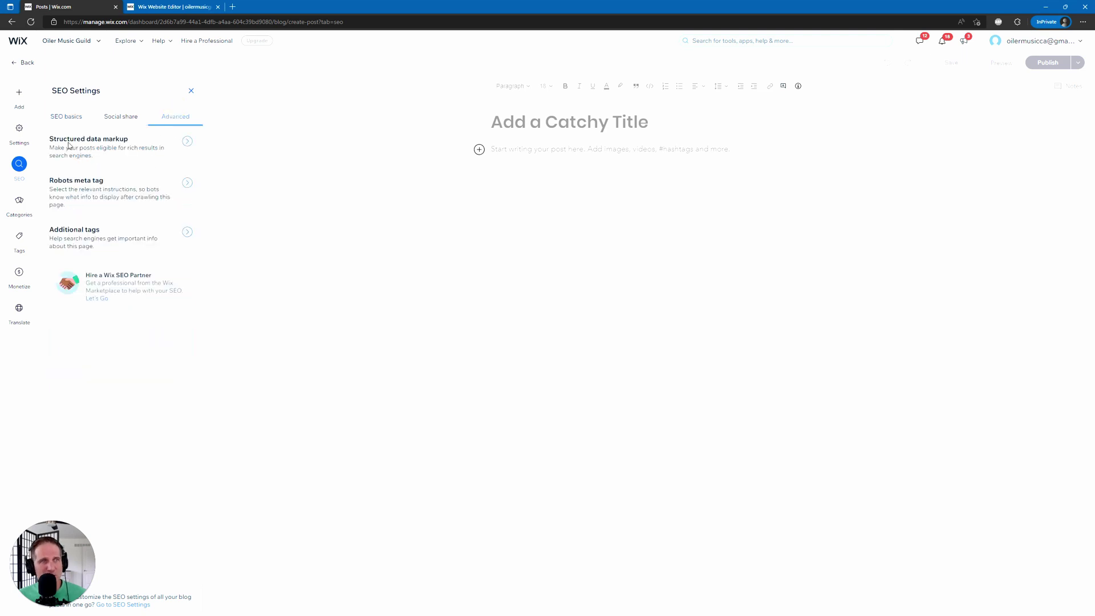
left_click(191, 91)
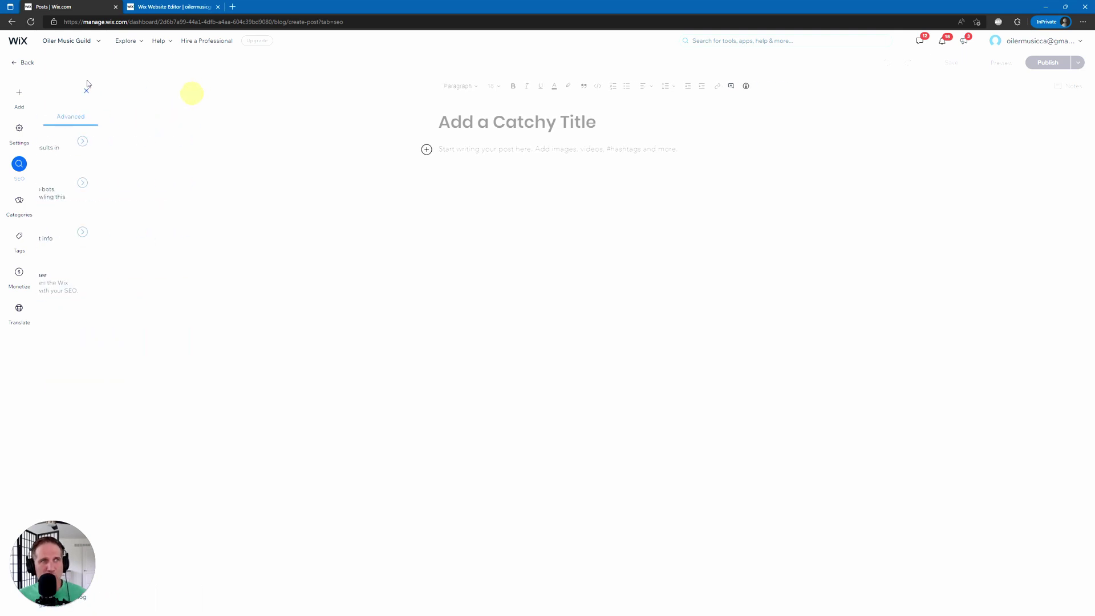
left_click(26, 64)
Choose Leave Post to discard the empty blog post without saving
left_click(618, 346)
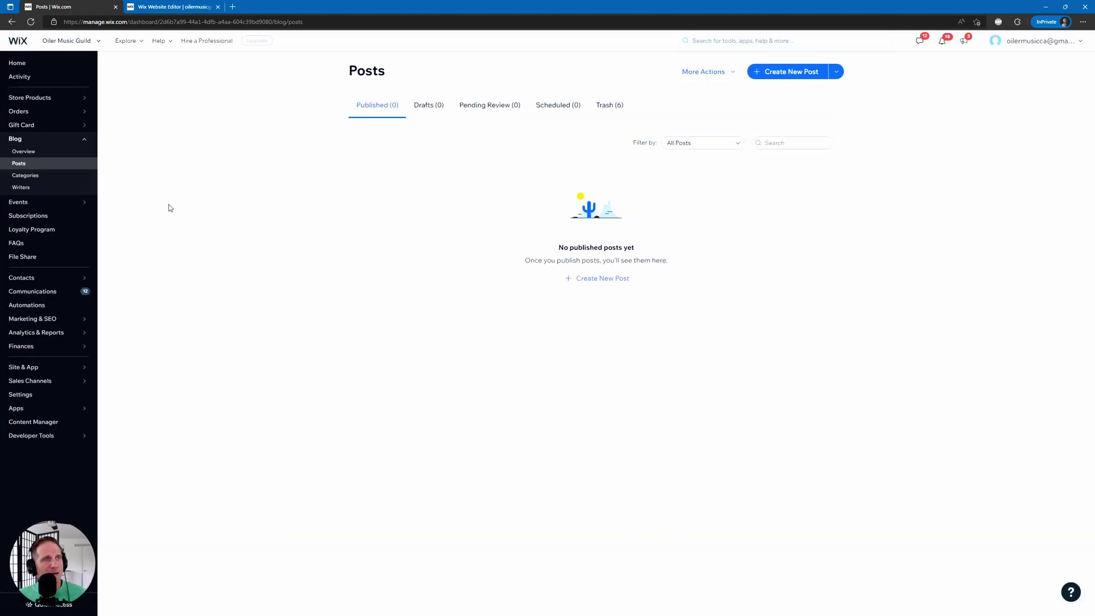
mouse_move(85, 206)
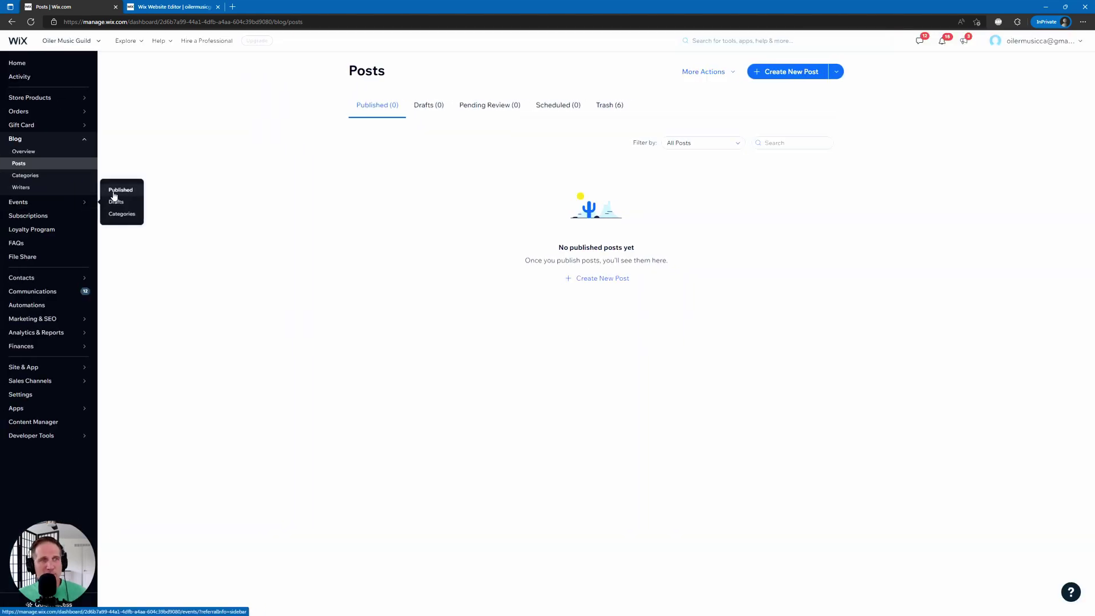